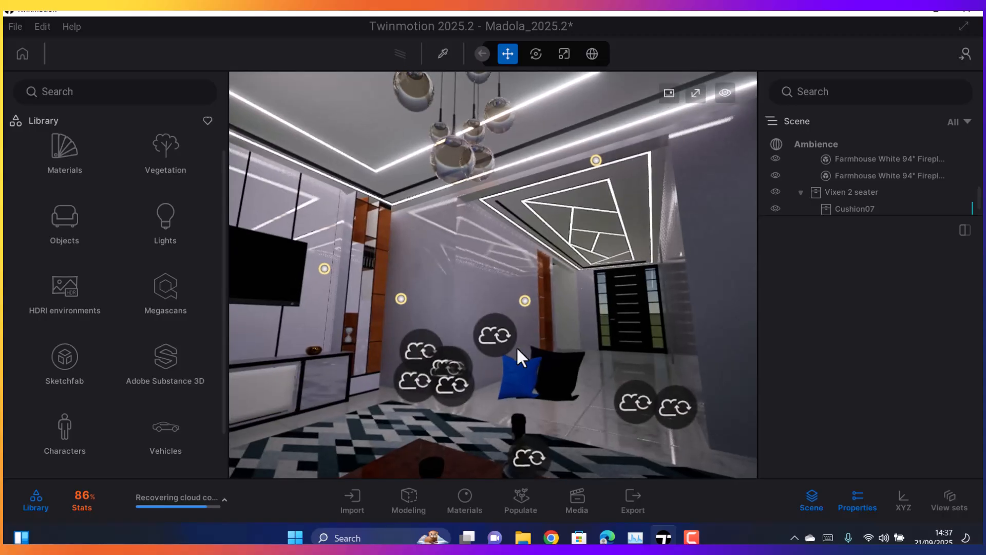
Examine the entrance hallway, its geometric ceiling light pattern and the front door from near and far
right_click_drag(531, 290, 596, 273)
scroll(588, 229, "up", 4)
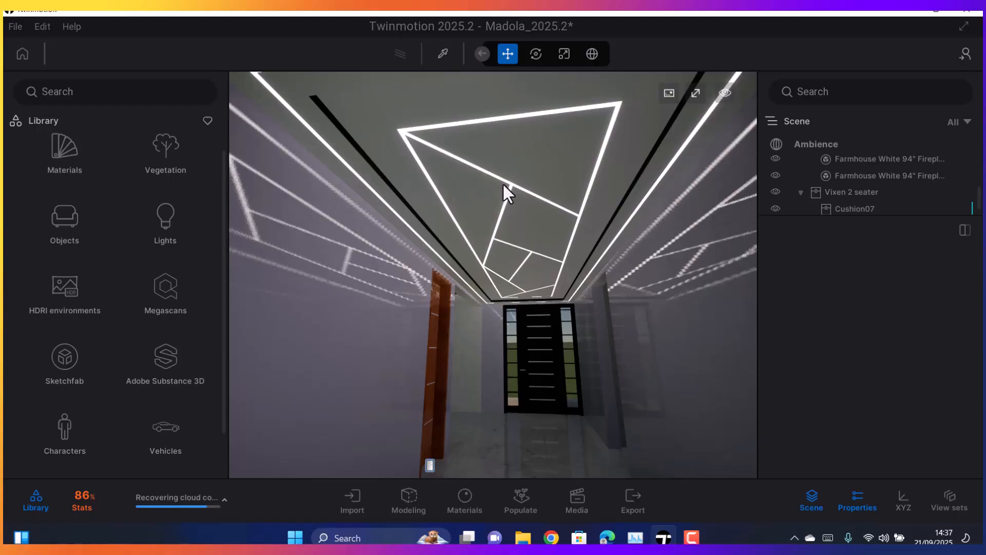
scroll(508, 198, "down", 6)
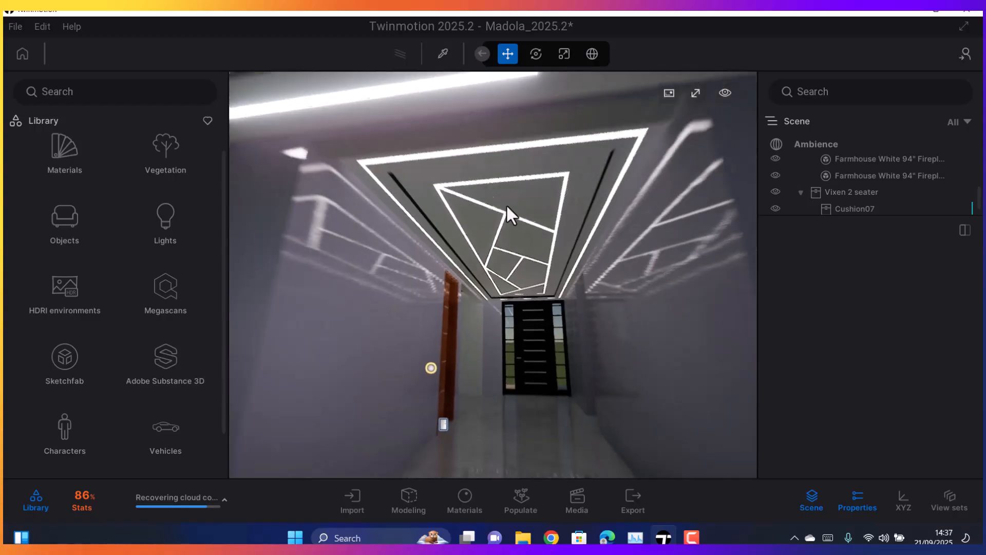
scroll(510, 260, "up", 4)
scroll(508, 252, "up", 3)
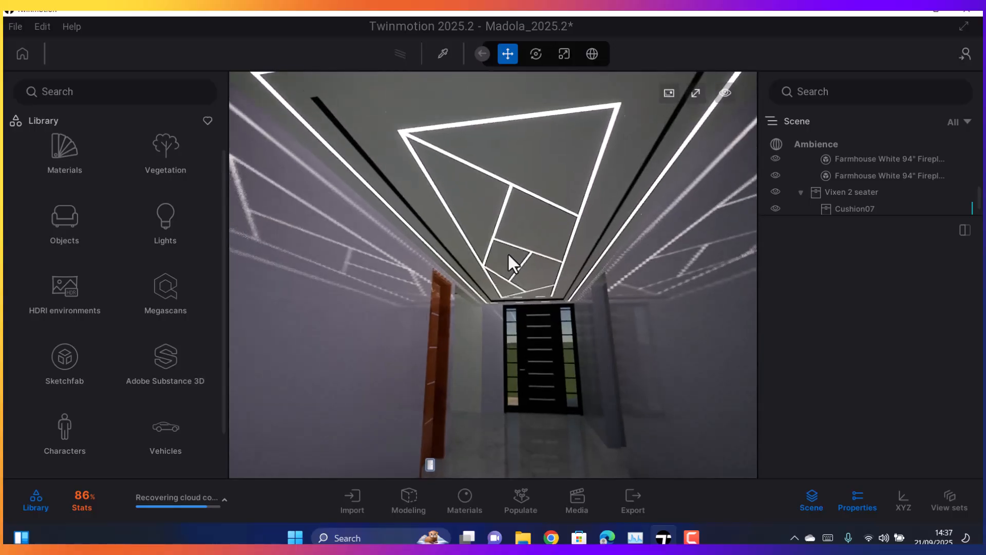
scroll(506, 242, "down", 3)
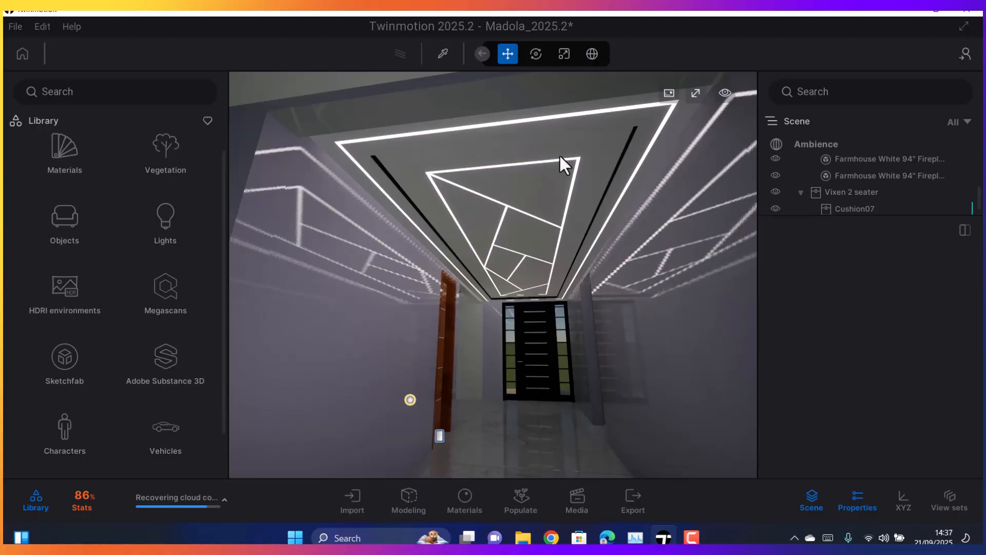
scroll(449, 315, "down", 5)
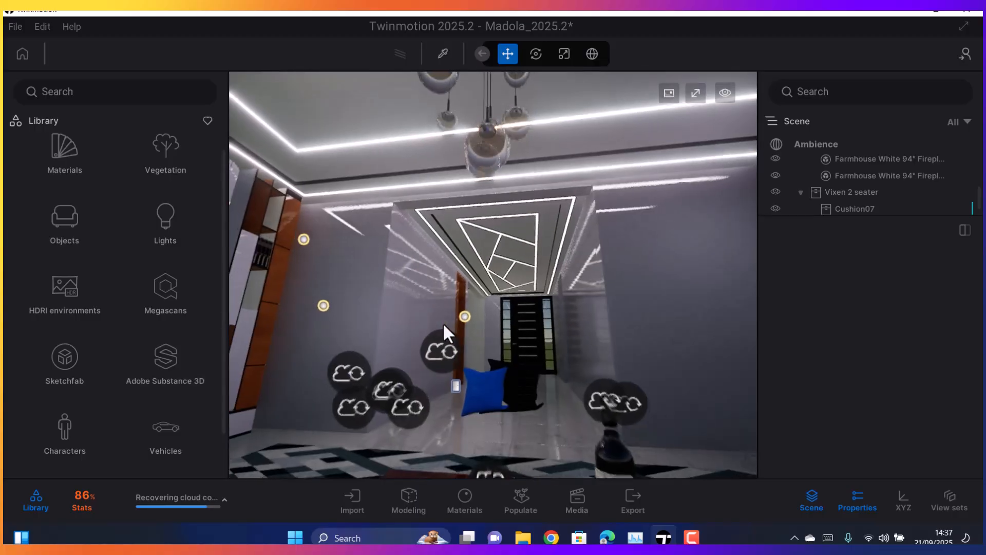
scroll(448, 273, "up", 5)
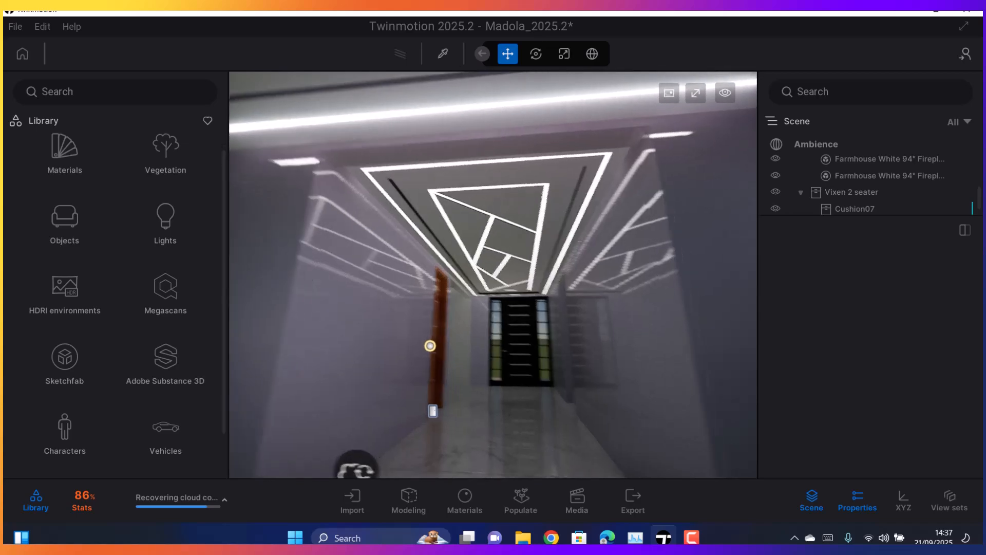
right_click_drag(447, 272, 545, 201)
scroll(442, 228, "down", 5)
scroll(442, 228, "up", 5)
Examine the blank wall between the entrance hallway and the adjoining dark room
right_click_drag(442, 228, 363, 255)
right_click_drag(403, 301, 339, 306)
right_click_drag(433, 300, 501, 280)
scroll(432, 300, "up", 5)
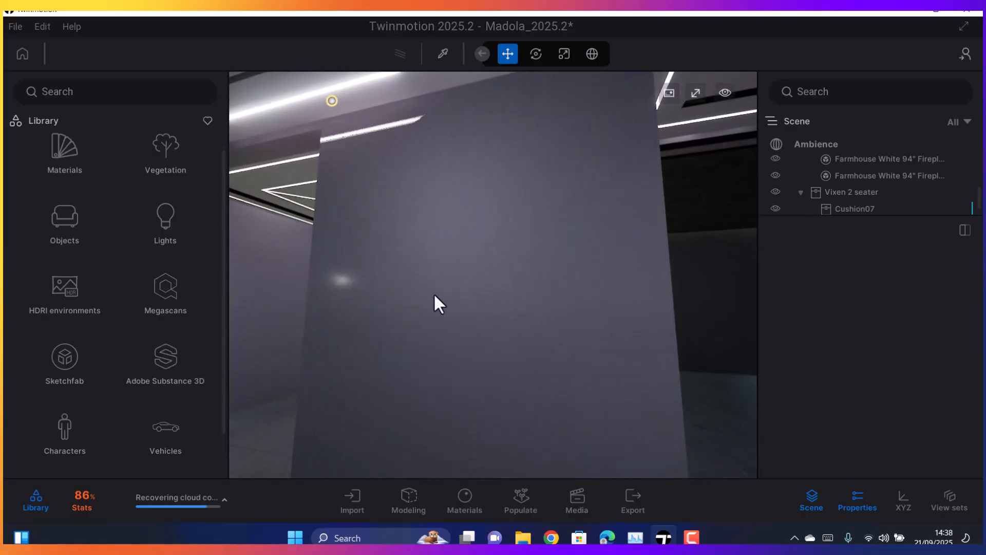
scroll(422, 292, "down", 5)
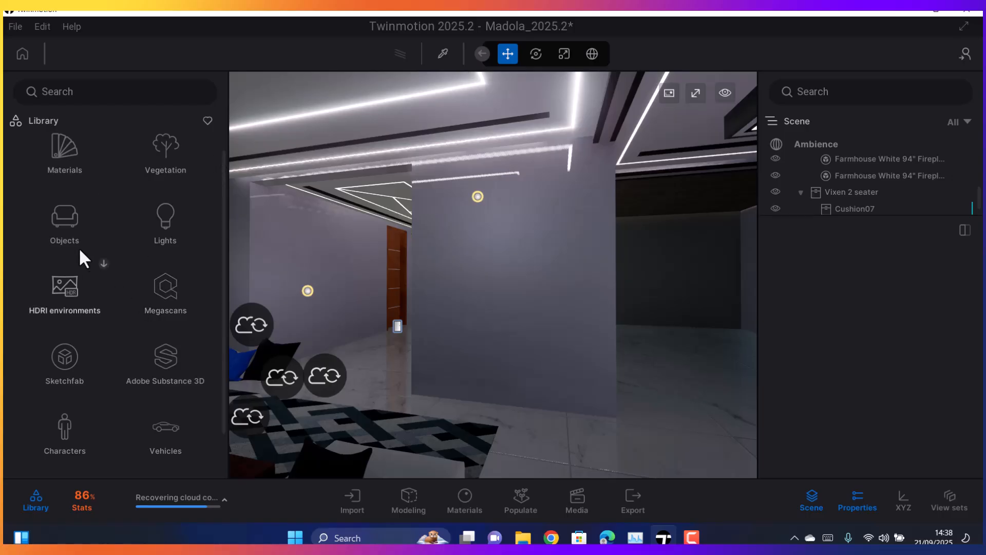
Browse the library's Sofas category within the living room furniture of the Home objects
left_click(67, 223)
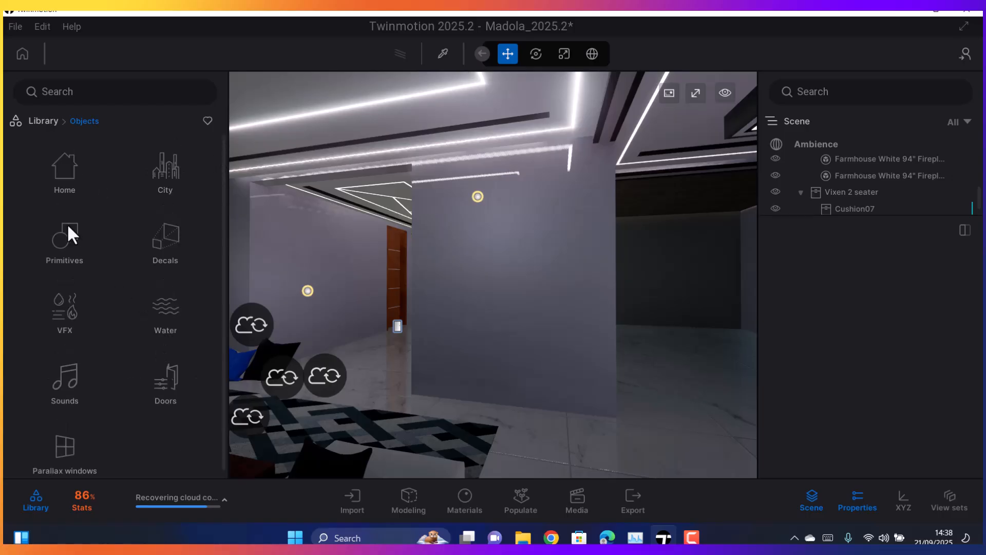
left_click(62, 185)
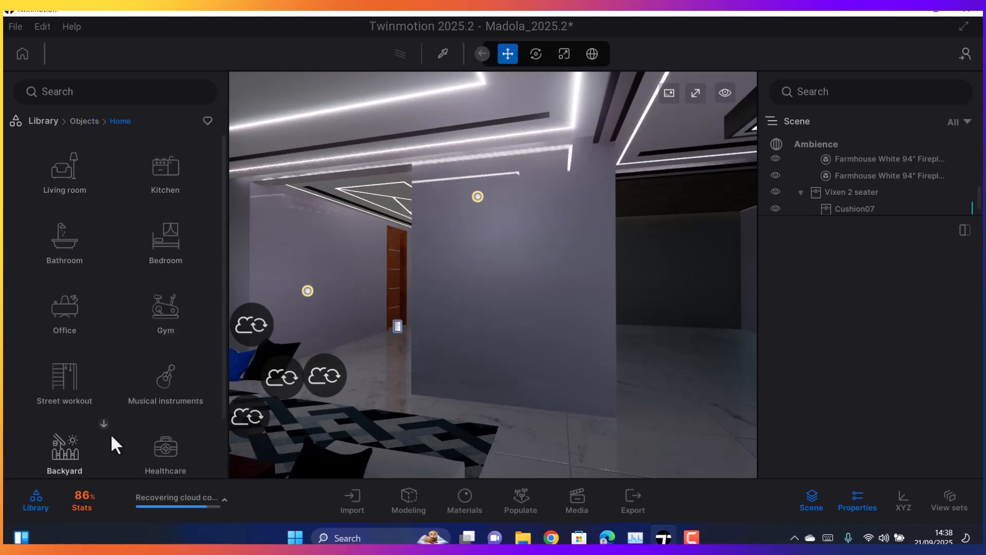
scroll(146, 396, "down", 1)
scroll(66, 310, "up", 1)
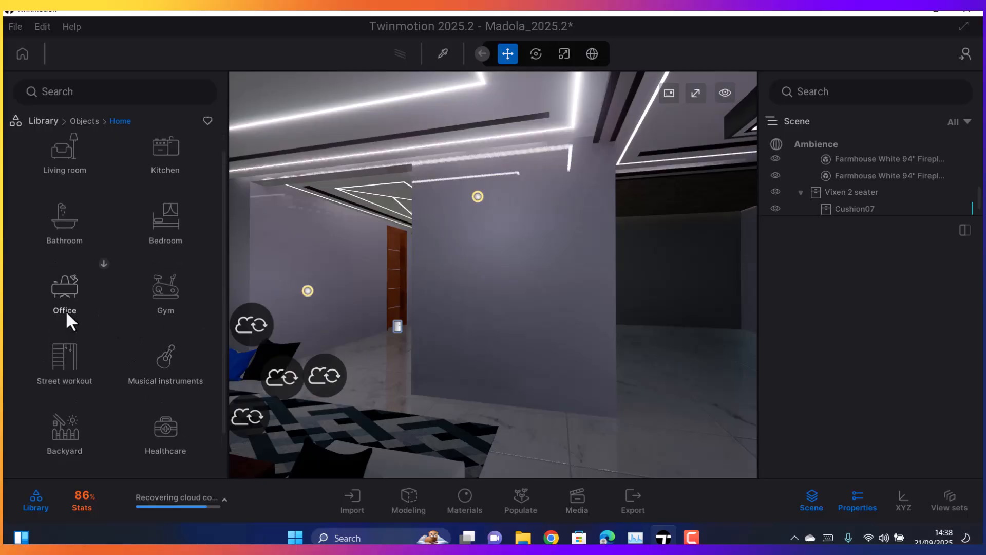
left_click(62, 176)
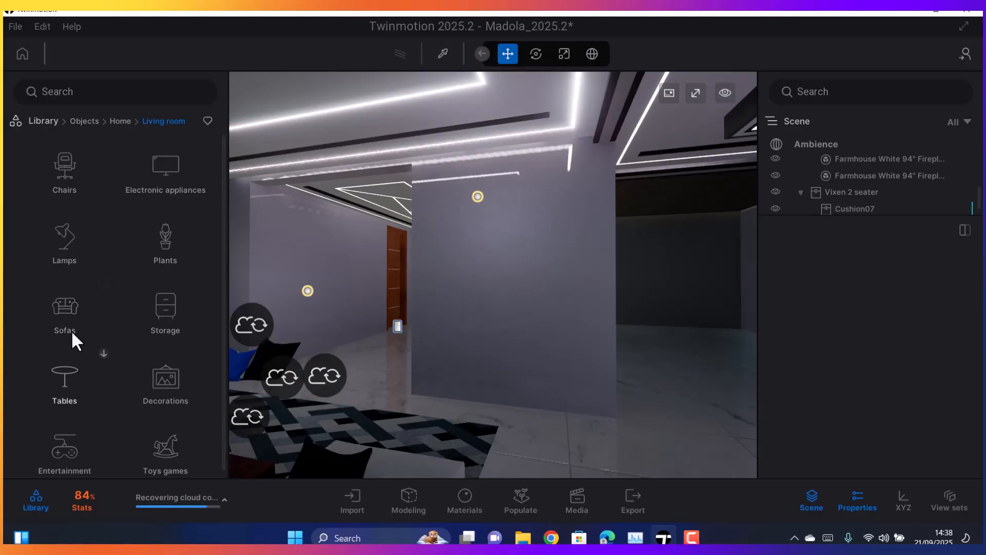
left_click(60, 314)
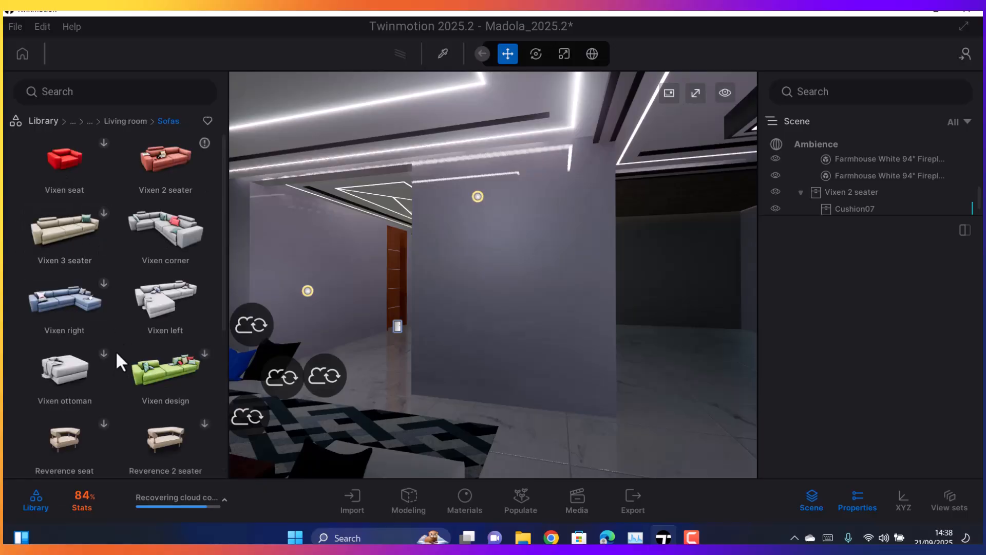
scroll(110, 356, "down", 4)
scroll(113, 355, "down", 3)
scroll(95, 320, "up", 5)
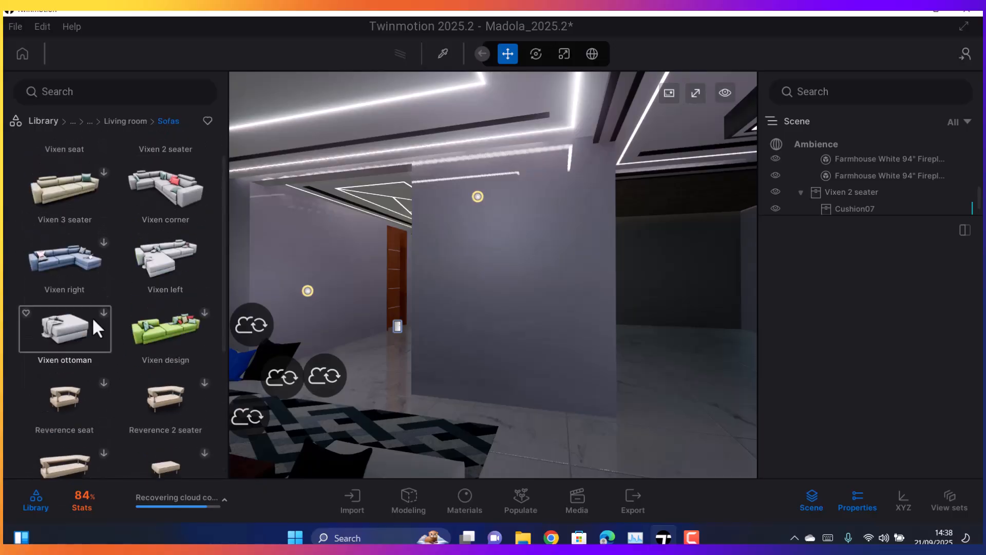
scroll(94, 319, "up", 2)
right_click_drag(328, 395, 293, 394)
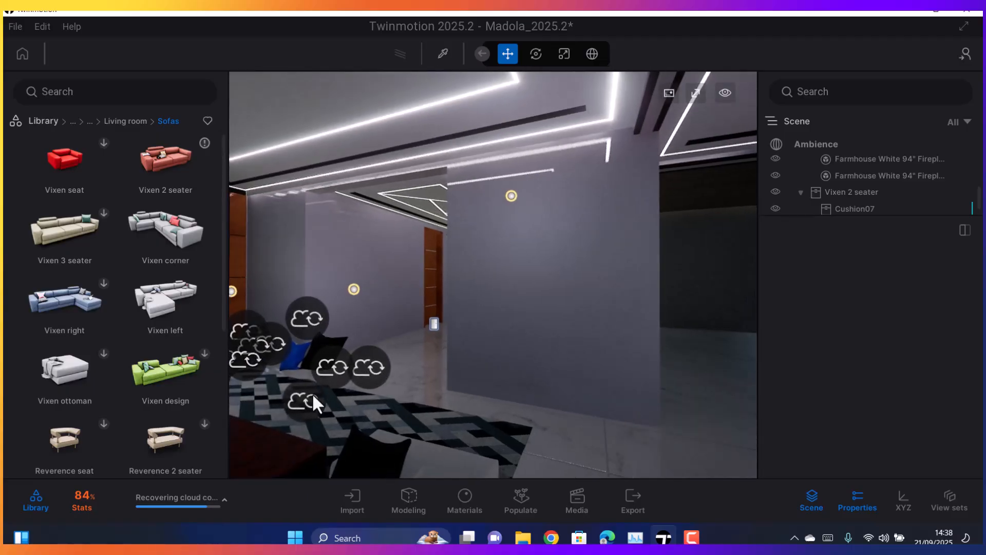
Leave the sofa assets and look through the library's Materials categories
left_click(125, 122)
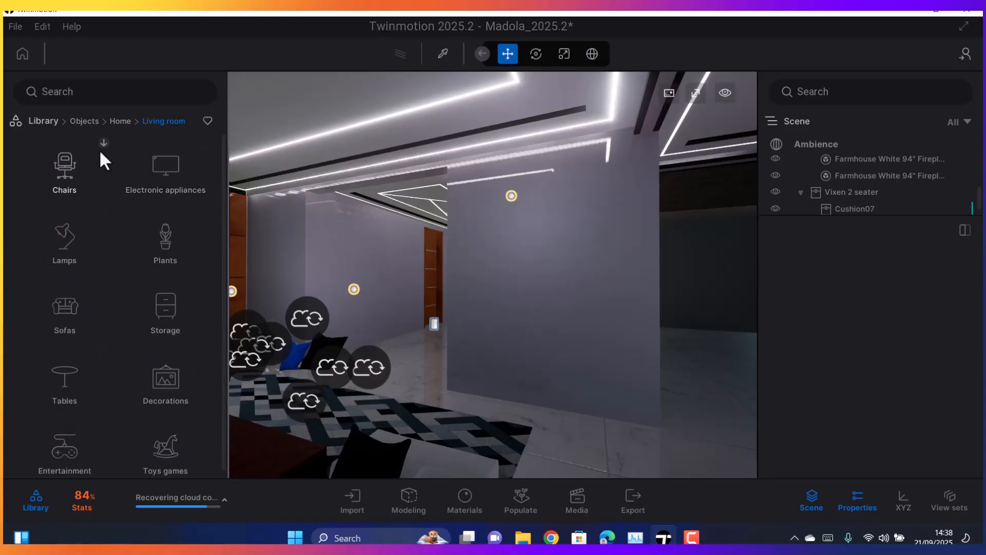
left_click(43, 120)
scroll(102, 335, "down", 1)
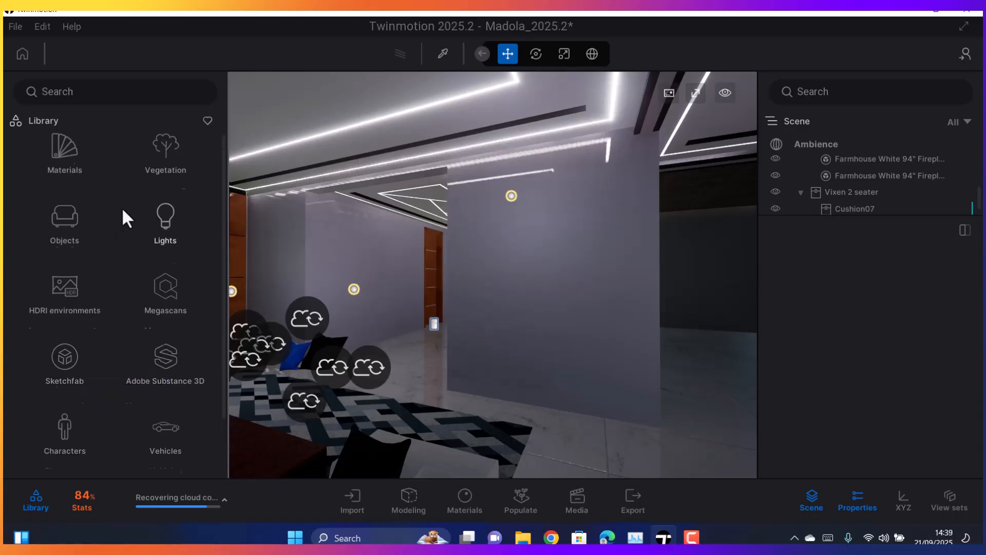
scroll(62, 171, "up", 1)
left_click(63, 170)
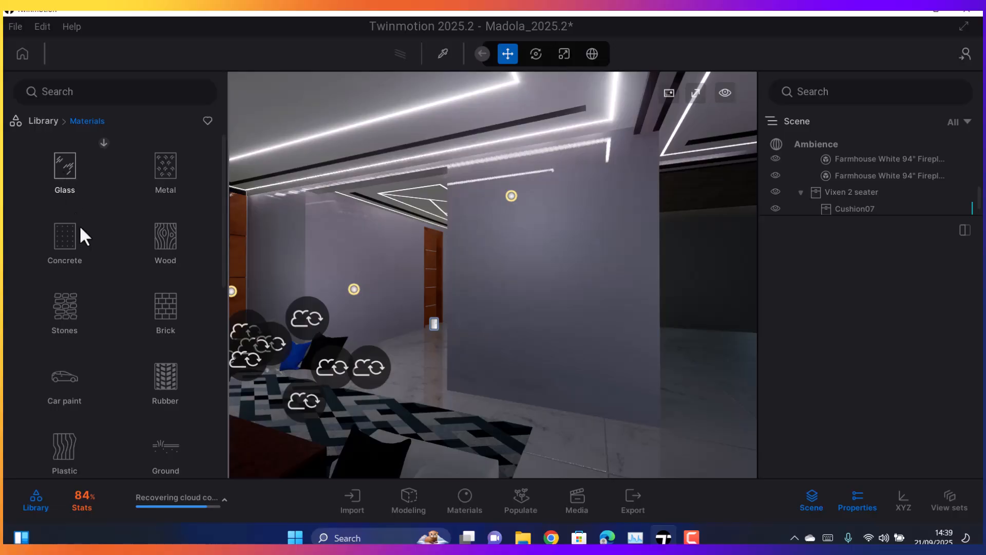
scroll(71, 265, "down", 5)
scroll(71, 265, "up", 5)
Open the library's Decorations category within the living room assets of the Home objects
left_click(43, 121)
left_click(63, 243)
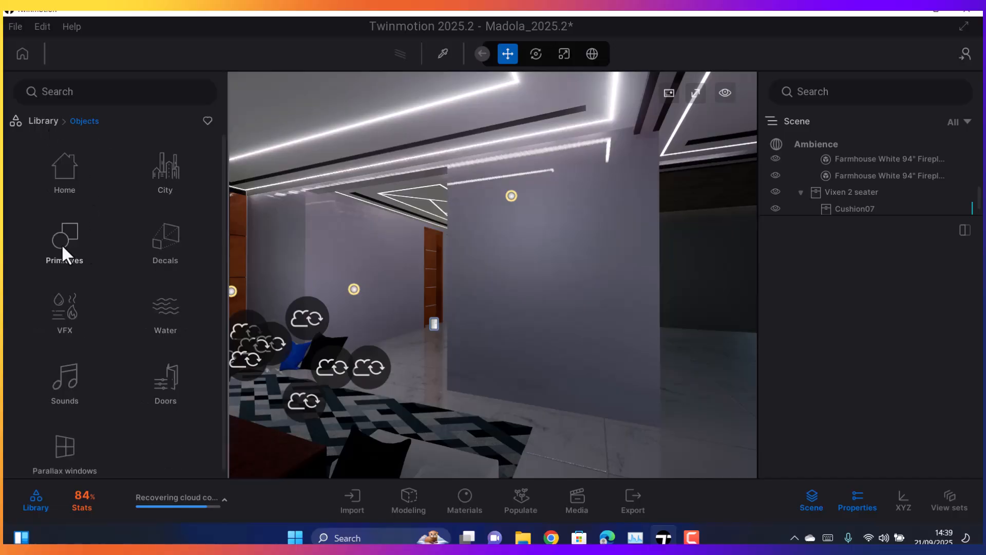
left_click(70, 175)
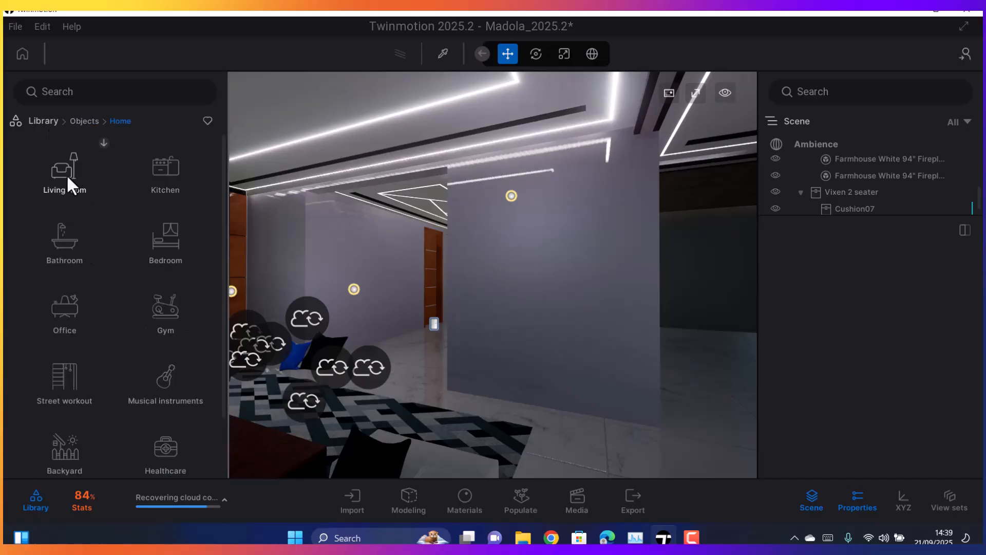
left_click(66, 174)
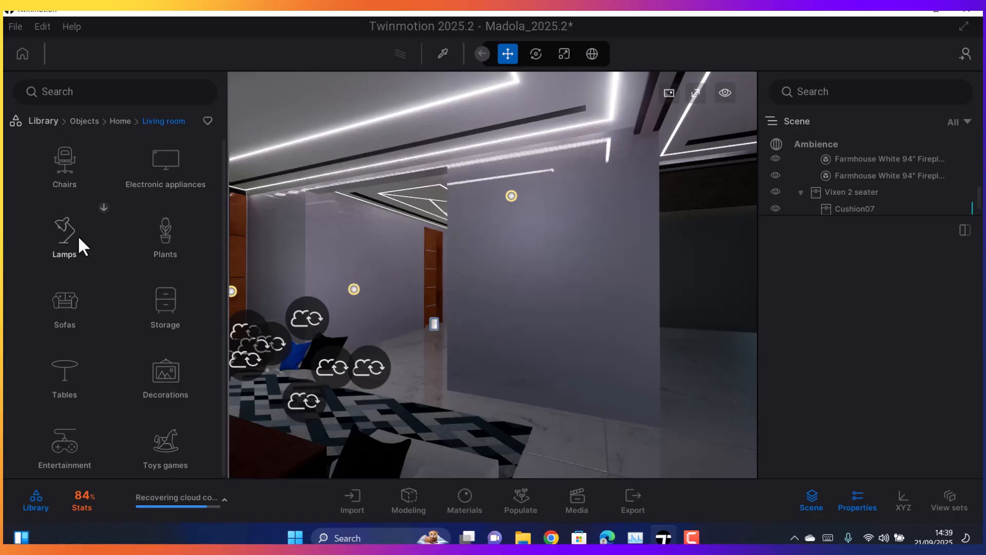
left_click(156, 377)
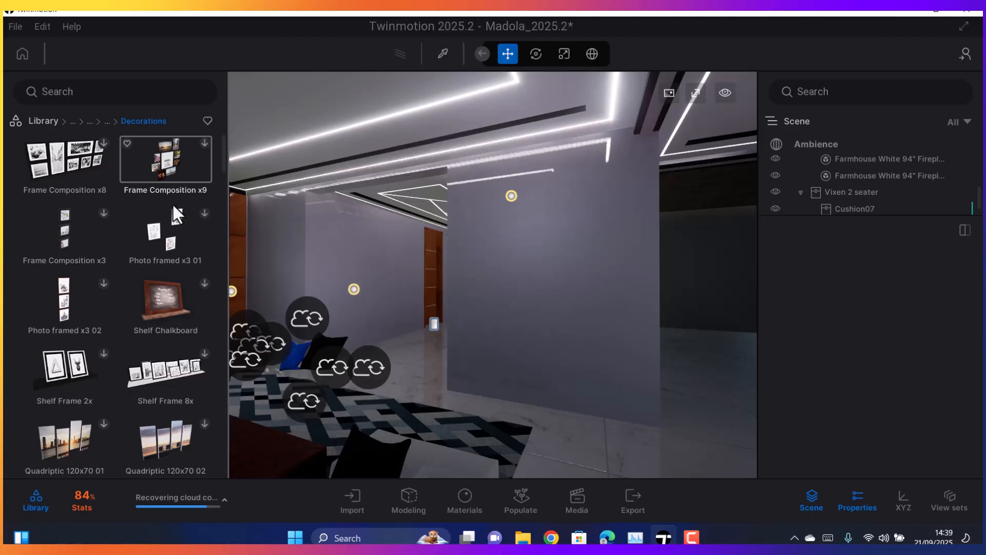
Look through the frames, paintings and posters in the Decorations category for suitable wall art
scroll(153, 236, "down", 3)
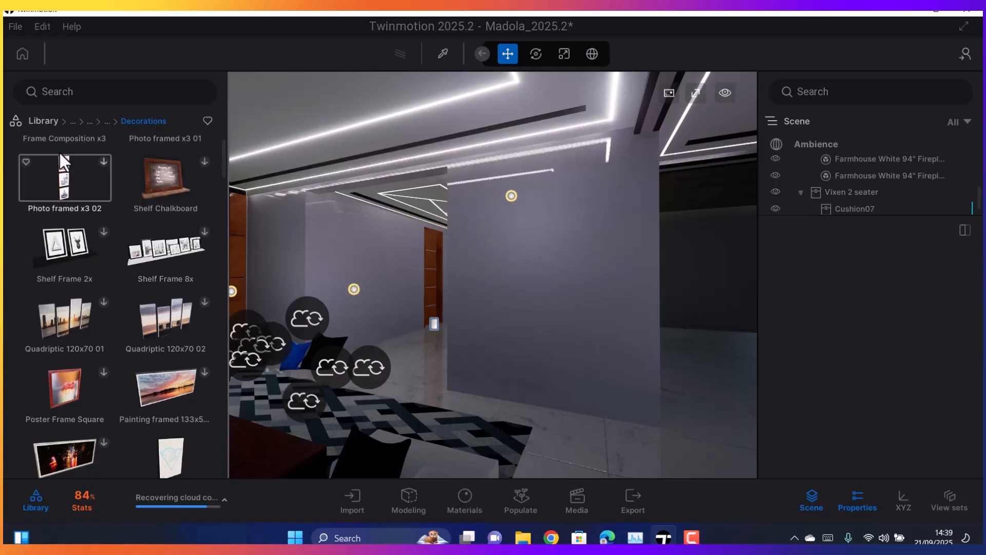
scroll(109, 249, "up", 3)
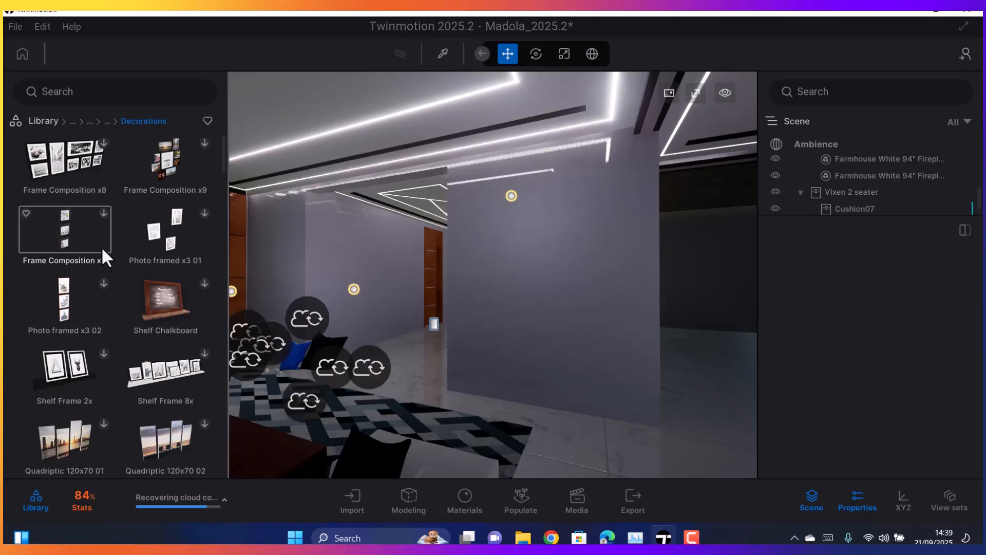
scroll(100, 253, "down", 6)
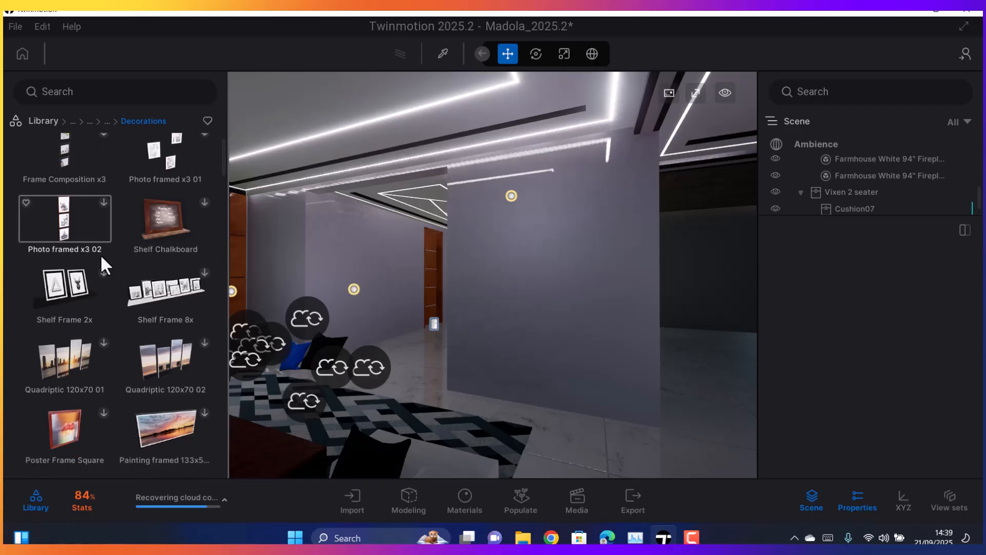
scroll(114, 293, "down", 3)
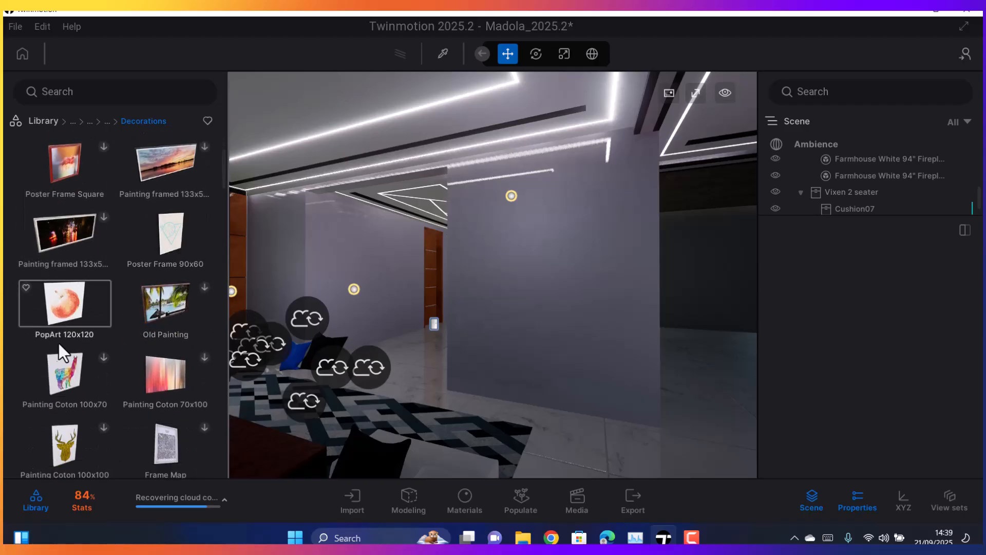
scroll(61, 386, "down", 3)
scroll(75, 405, "down", 3)
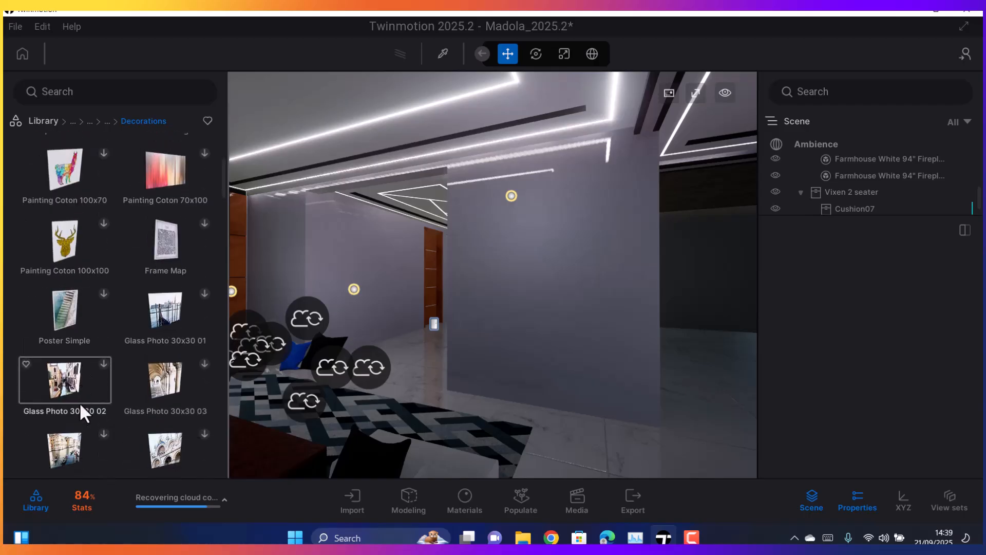
scroll(112, 381, "up", 1)
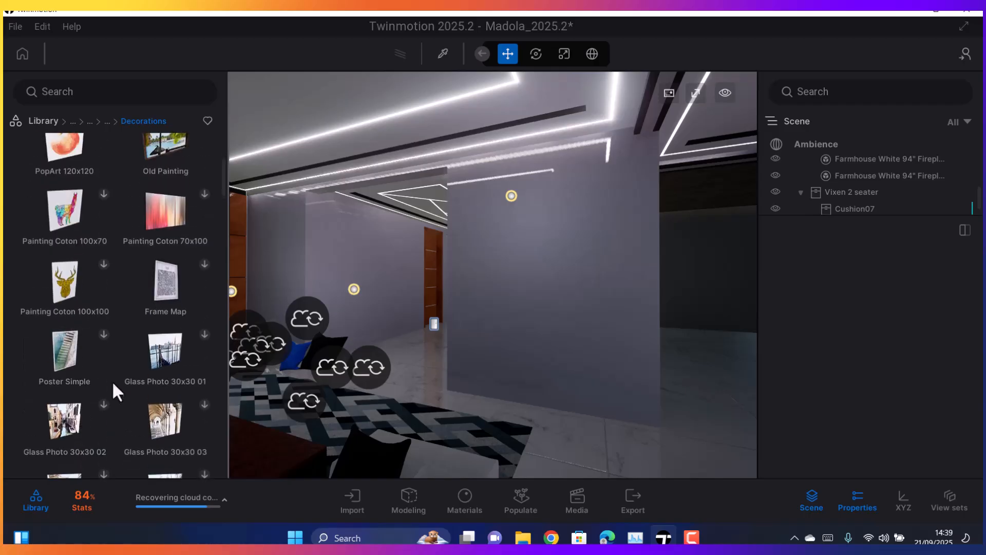
scroll(112, 383, "up", 10)
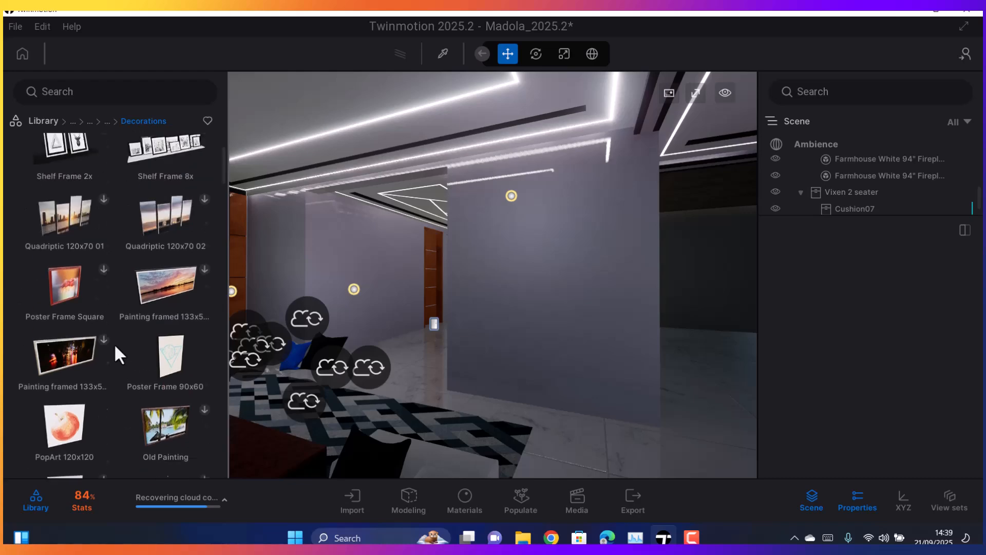
scroll(118, 337, "up", 4)
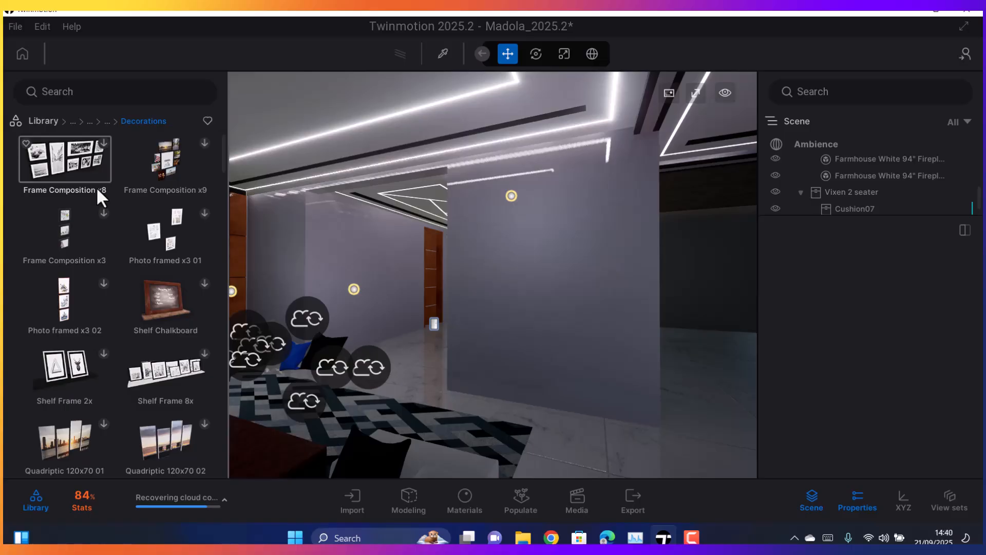
scroll(117, 281, "down", 4)
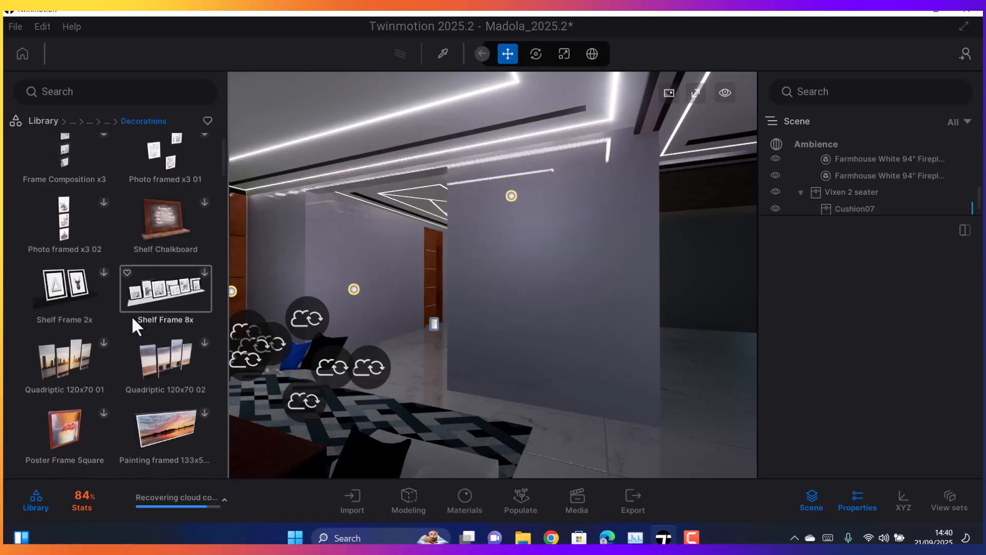
scroll(137, 310, "down", 3)
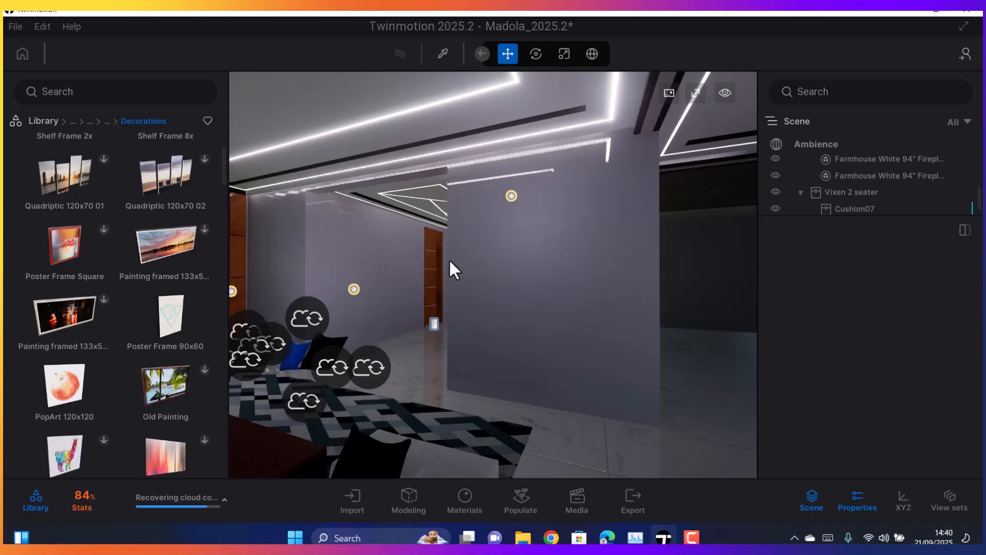
Bring the blank wall beside the entrance hallway into a close, nearly frontal view
scroll(449, 258, "up", 4)
scroll(440, 248, "down", 10)
scroll(441, 249, "down", 5)
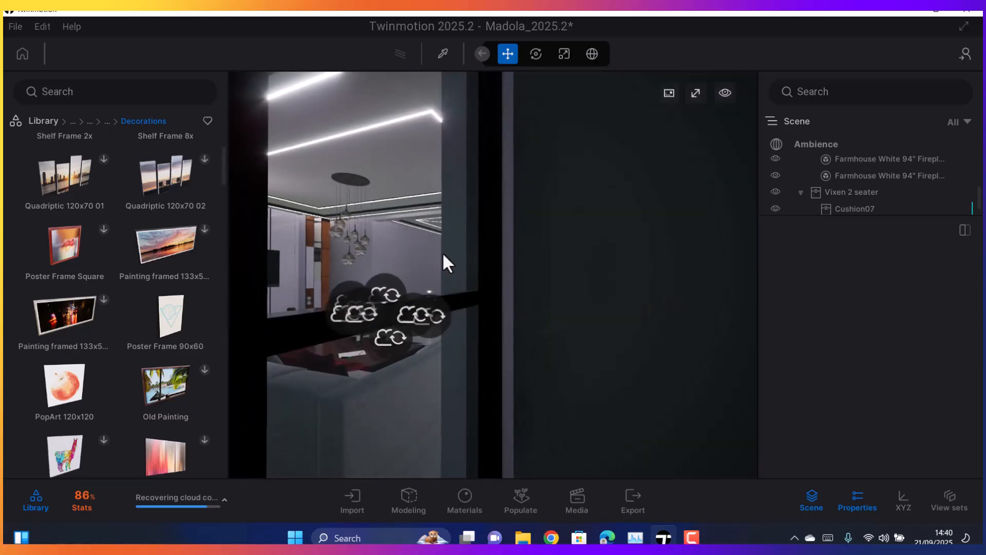
scroll(444, 262, "up", 1)
right_click_drag(418, 258, 531, 255)
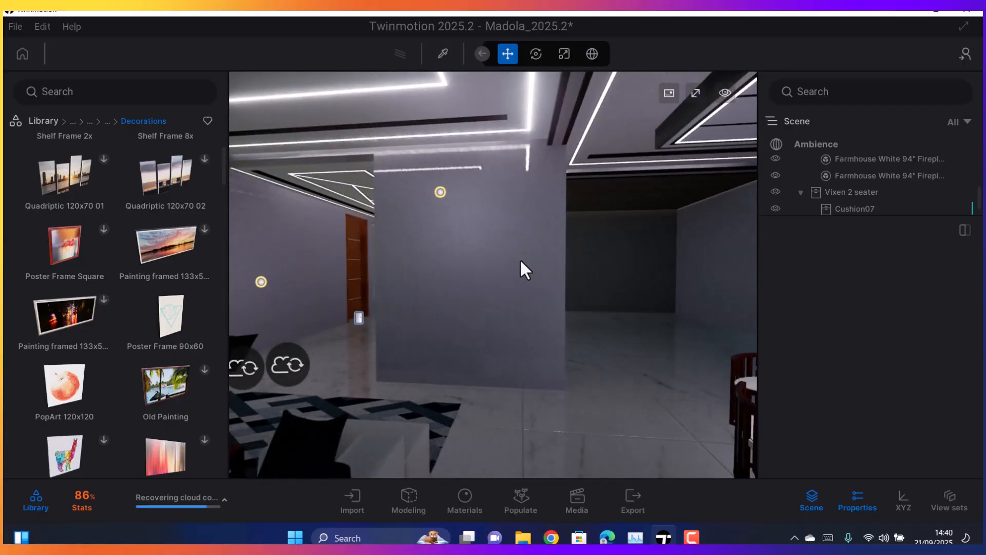
scroll(520, 258, "up", 3)
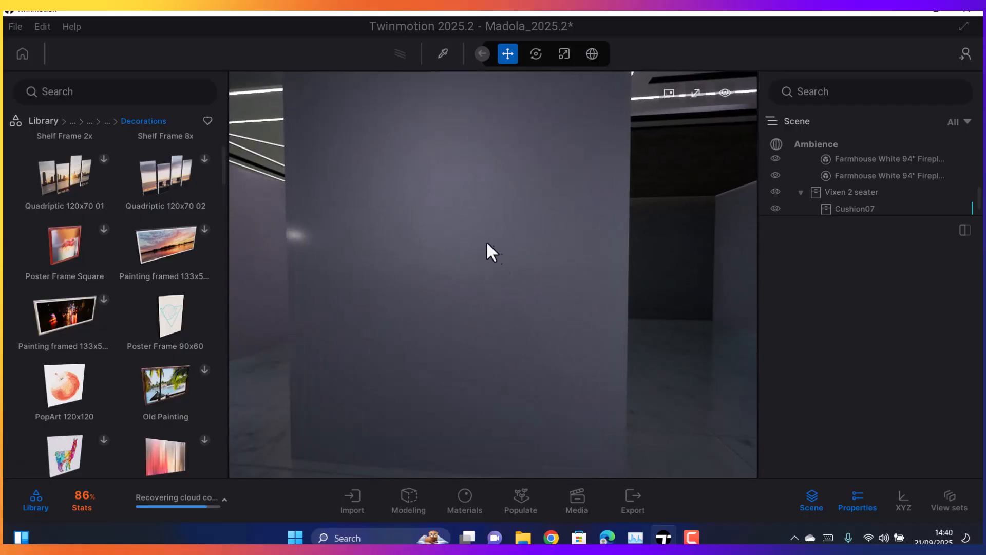
Place the Poster Frame 90x60 from the library on the blank wall beside the hallway
scroll(442, 261, "down", 3)
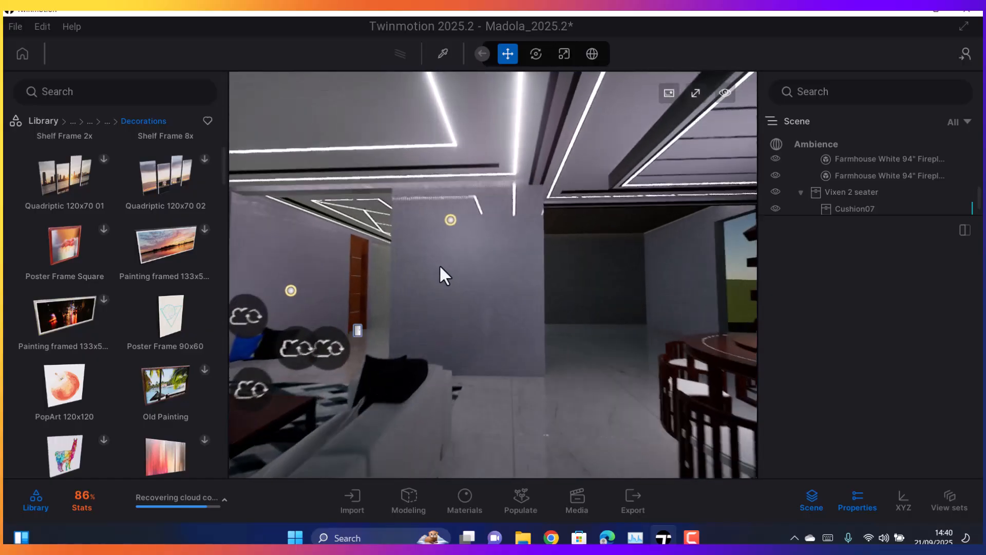
left_click_drag(189, 308, 460, 261)
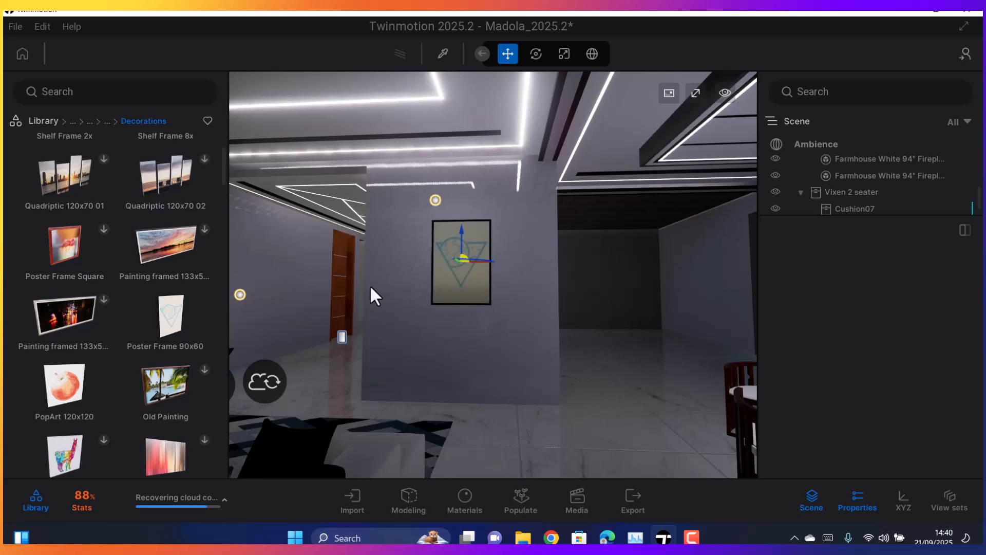
scroll(369, 283, "up", 3)
scroll(372, 286, "up", 2)
scroll(376, 284, "down", 4)
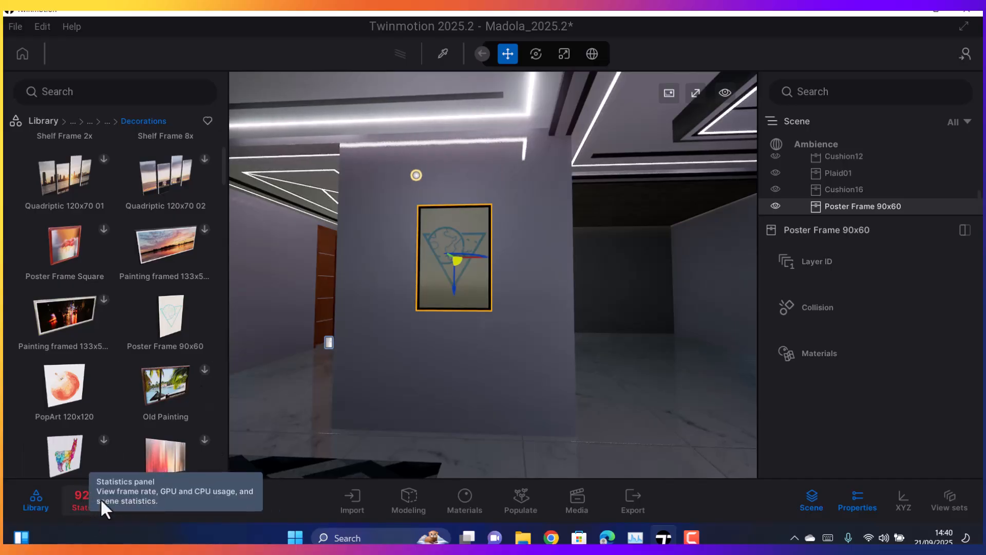
Inspect the placed poster frame on the wall from several angles and distances
scroll(397, 333, "up", 2)
scroll(440, 329, "up", 2)
scroll(426, 311, "down", 3)
middle_click_drag(424, 308, 466, 306)
right_click_drag(467, 306, 449, 271)
scroll(498, 253, "down", 2)
middle_click_drag(449, 270, 448, 291)
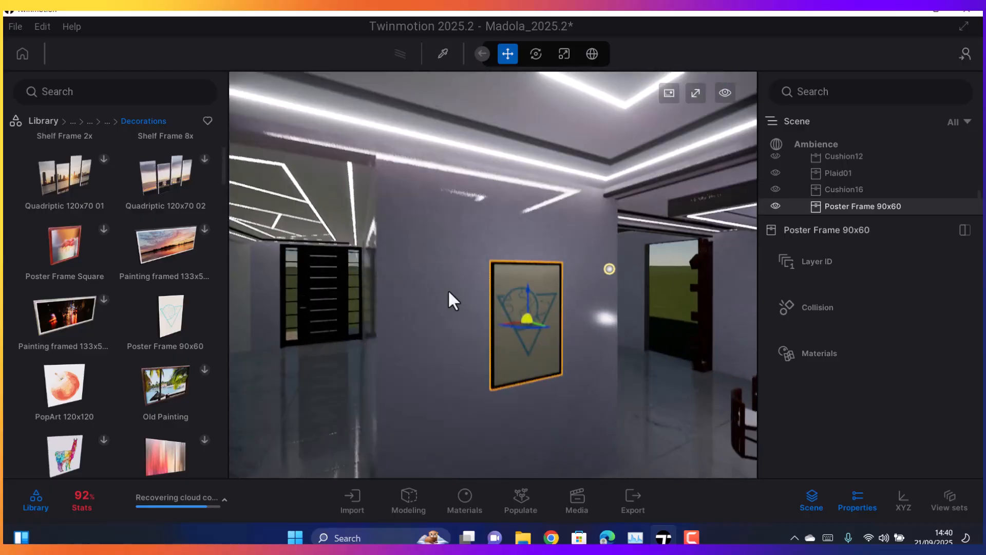
middle_click_drag(435, 344, 394, 333)
scroll(431, 350, "up", 5)
right_click_drag(410, 331, 396, 313)
scroll(433, 291, "down", 5)
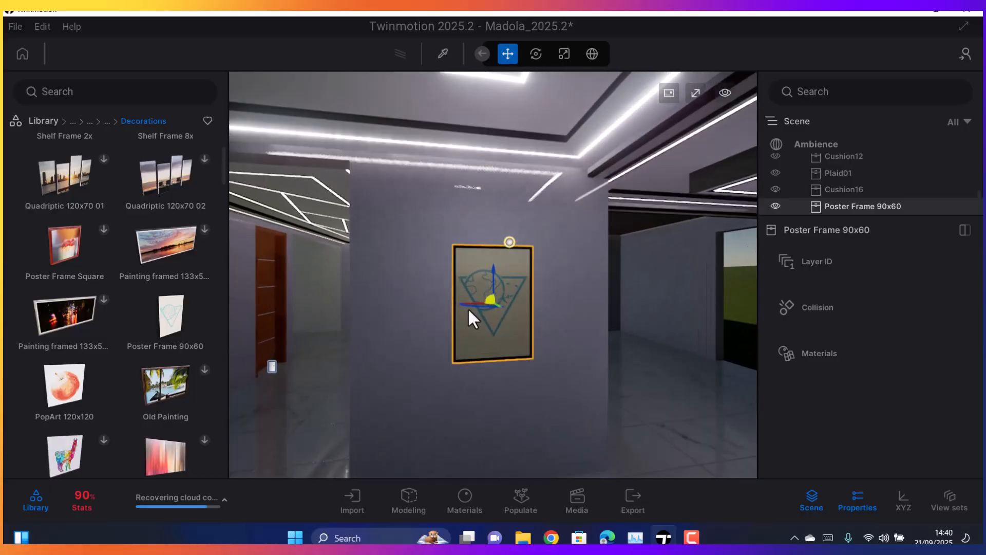
scroll(475, 303, "up", 5)
scroll(481, 298, "down", 5)
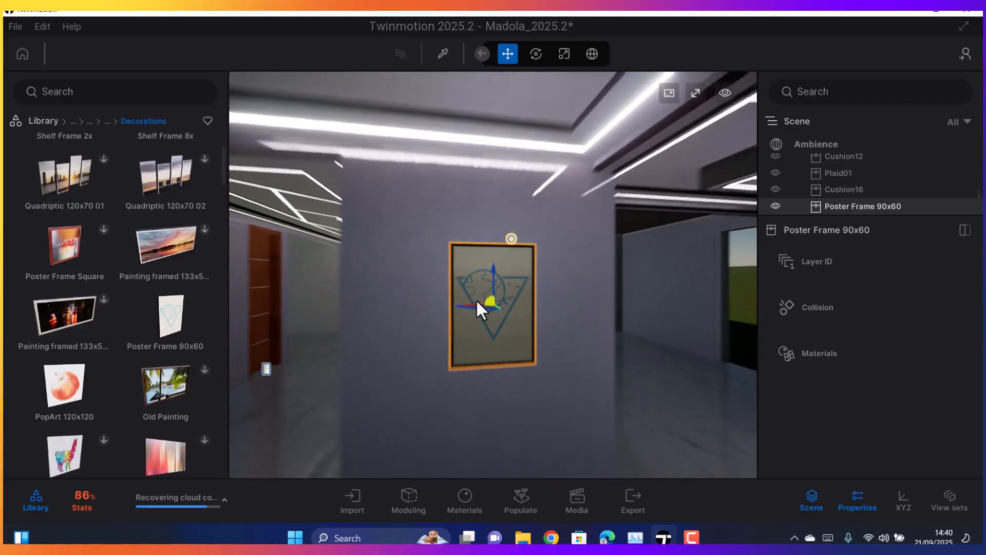
Shift the Poster Frame 90x60 slightly sideways along the wall
left_click_drag(494, 290, 512, 242)
middle_click_drag(469, 268, 494, 313)
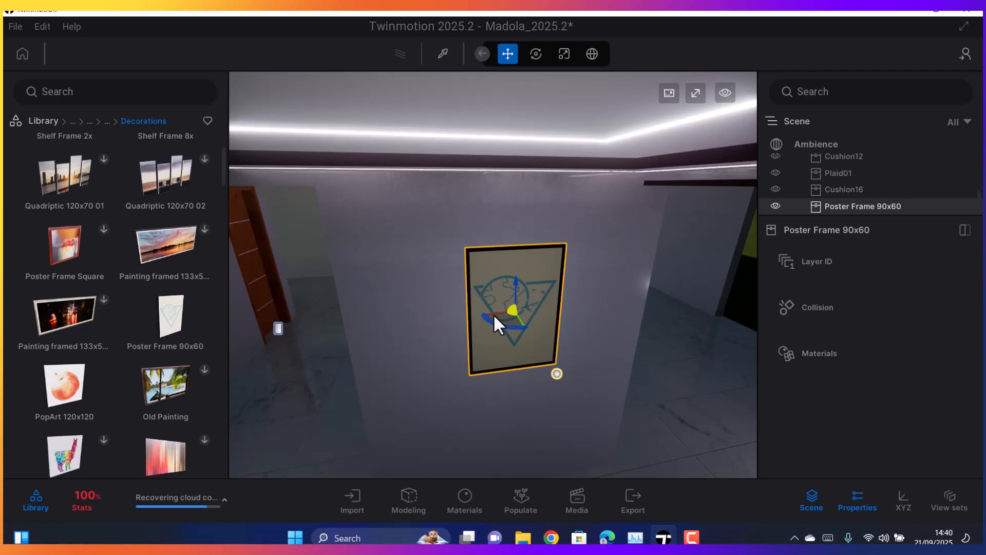
left_click_drag(494, 313, 521, 334)
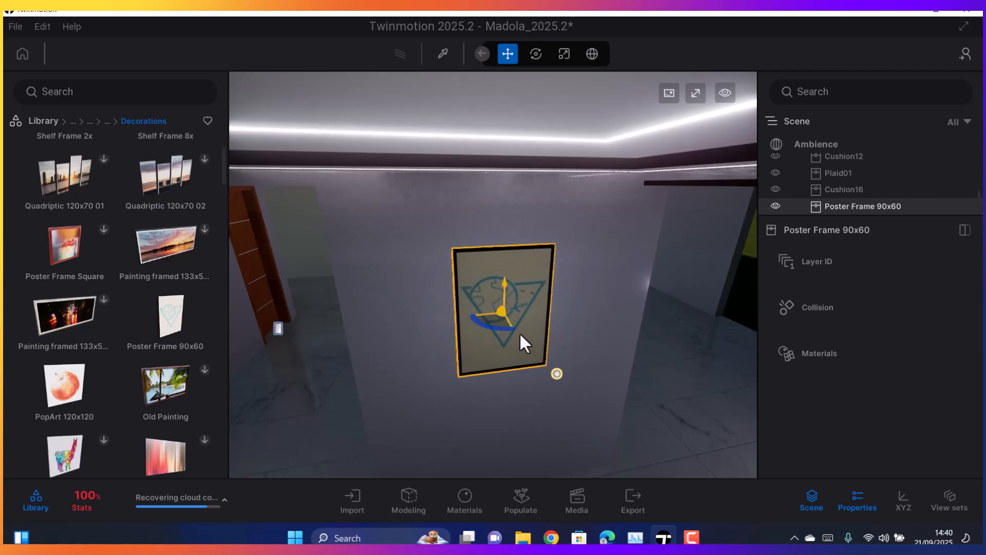
middle_click_drag(521, 334, 513, 313)
right_click_drag(513, 314, 504, 248)
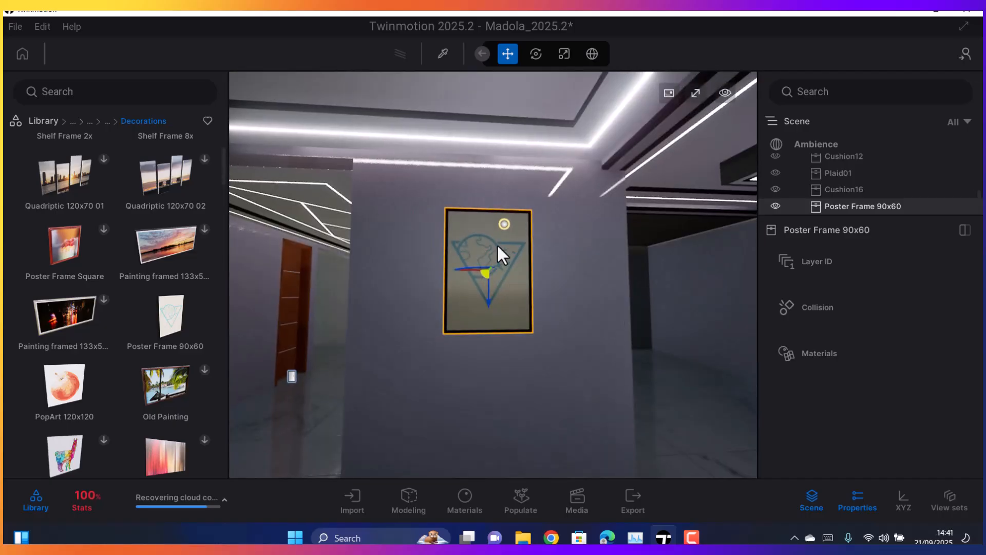
Examine the poster's artwork up close and its size against the wall and living room from farther back
scroll(497, 243, "up", 5)
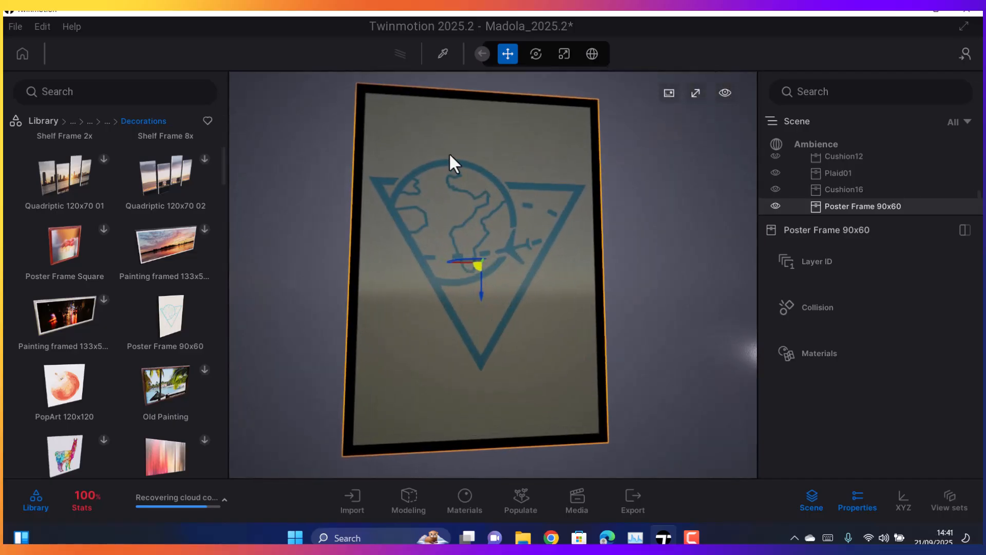
scroll(446, 249, "down", 6)
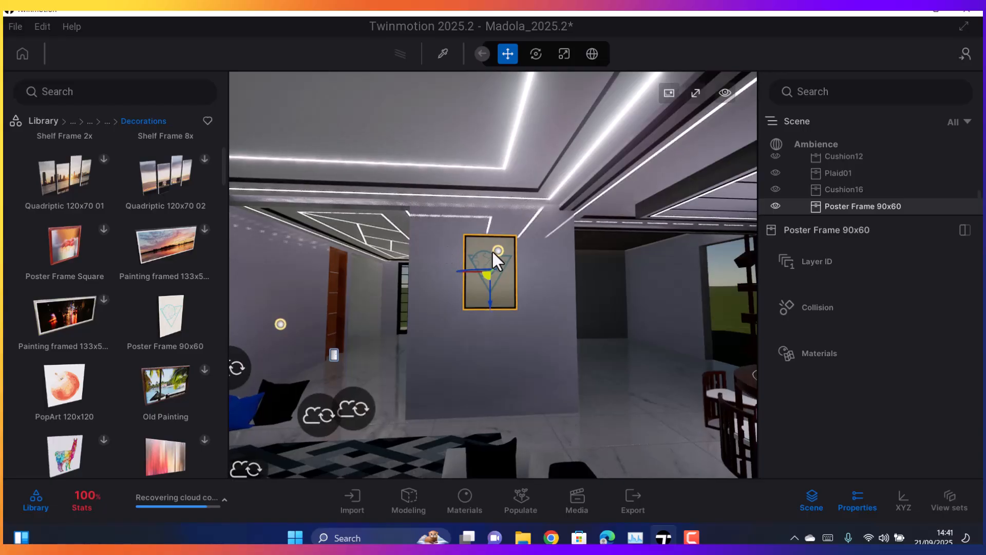
scroll(485, 252, "up", 3)
scroll(484, 252, "up", 4)
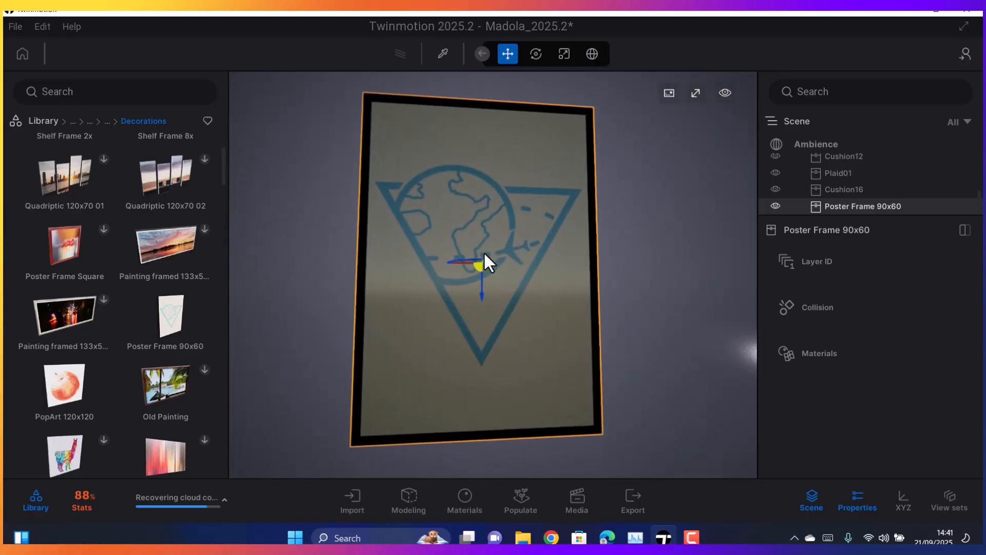
scroll(460, 251, "up", 3)
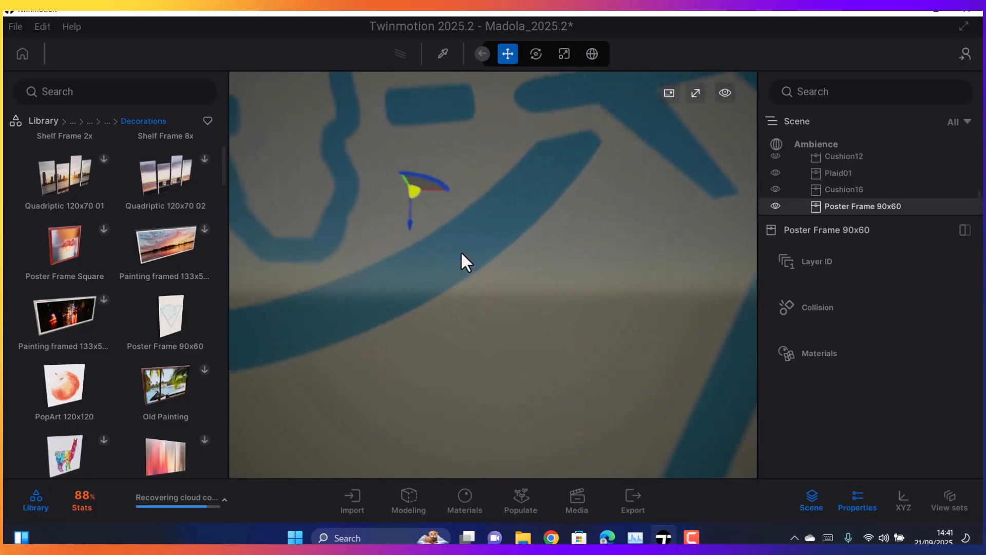
scroll(460, 250, "down", 8)
right_click_drag(460, 251, 391, 329)
scroll(457, 278, "up", 4)
scroll(362, 361, "up", 3)
right_click_drag(362, 370, 399, 327)
scroll(399, 324, "down", 4)
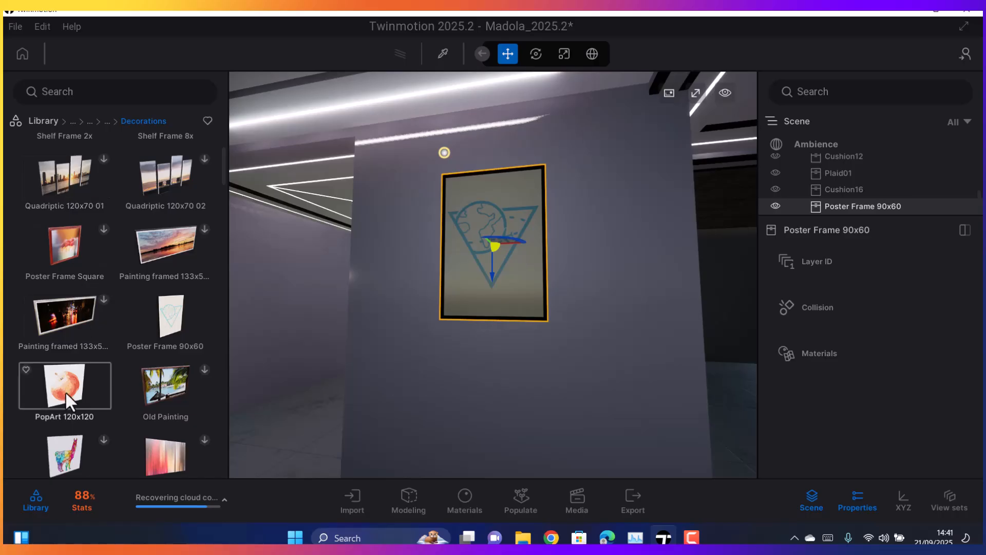
scroll(535, 330, "down", 5)
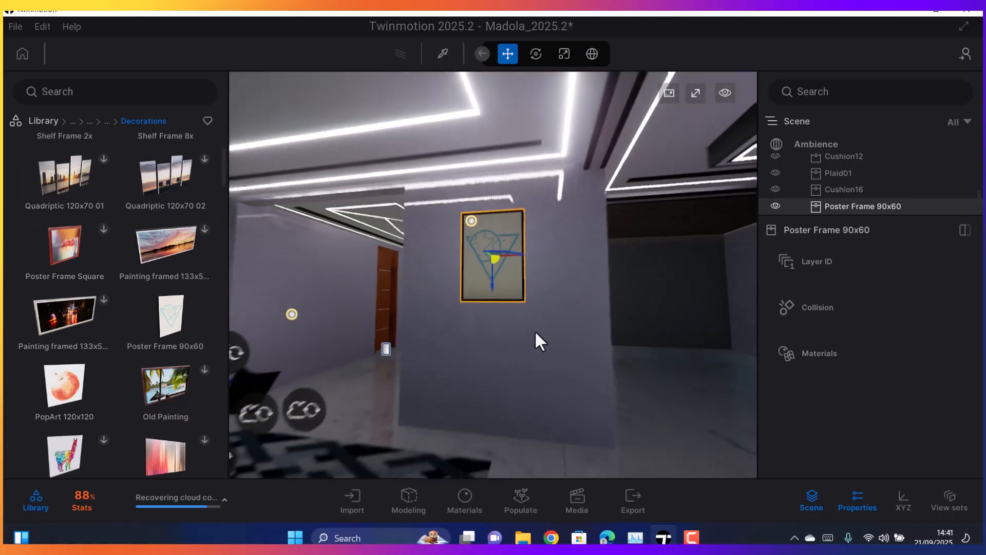
scroll(495, 329, "up", 5)
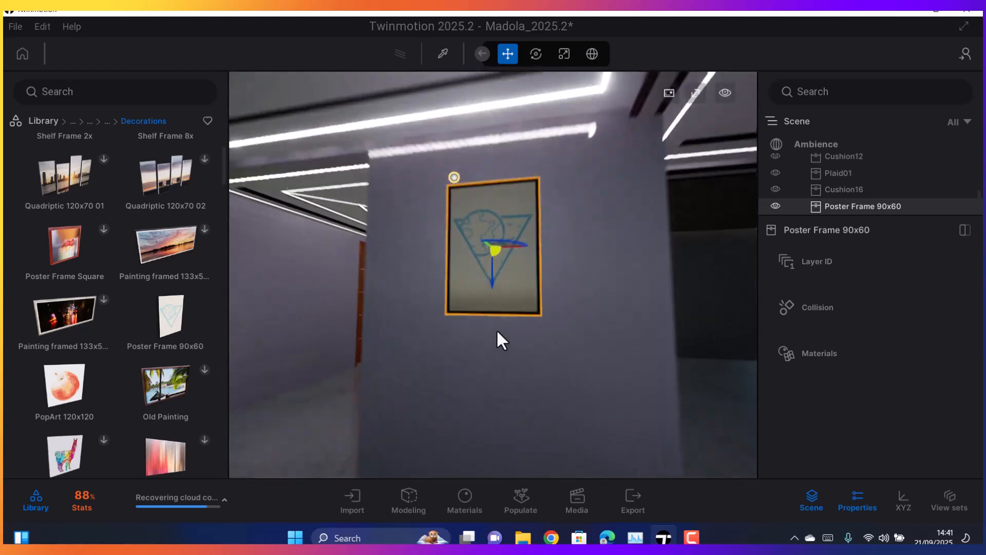
scroll(498, 328, "down", 5)
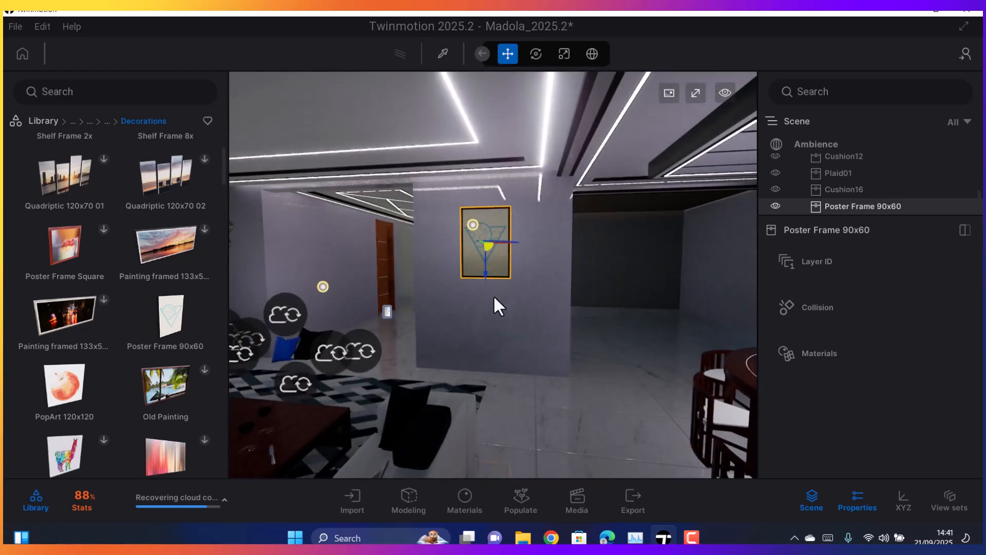
scroll(494, 297, "up", 5)
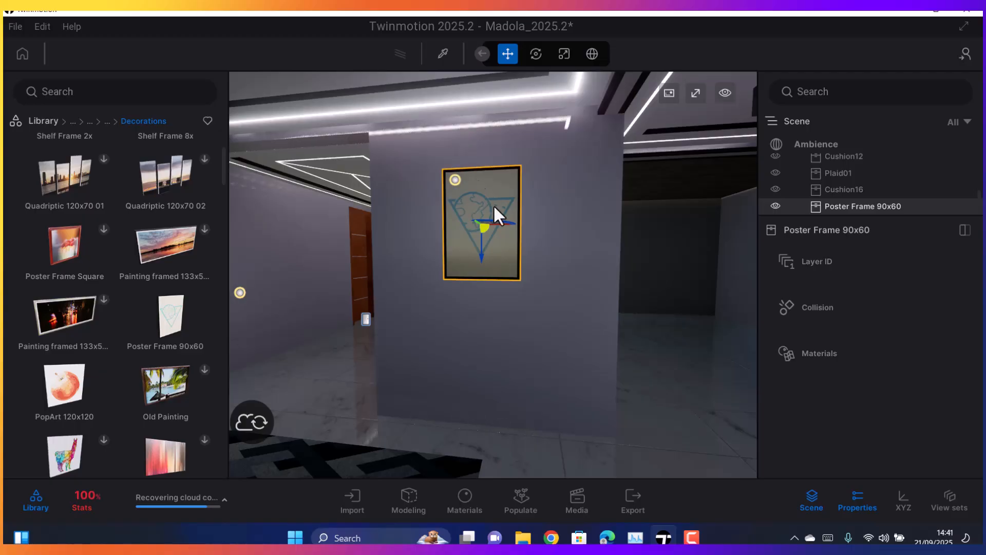
scroll(524, 300, "up", 3)
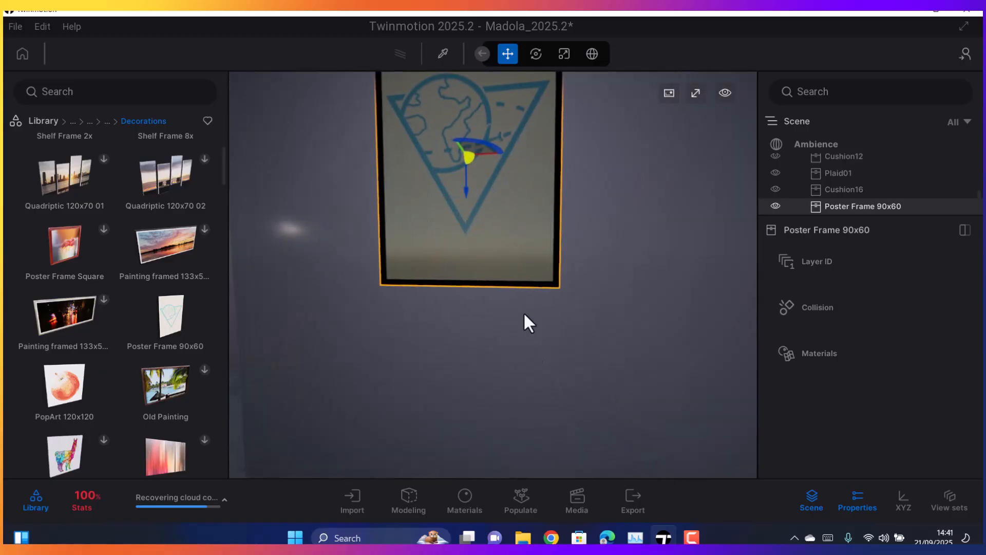
left_click(524, 309)
left_click(526, 238)
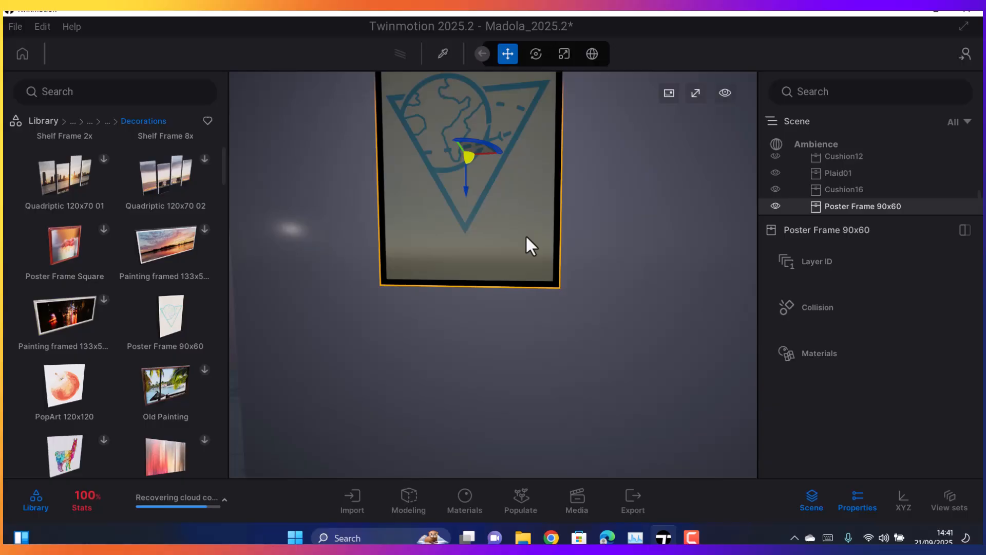
scroll(526, 236, "down", 5)
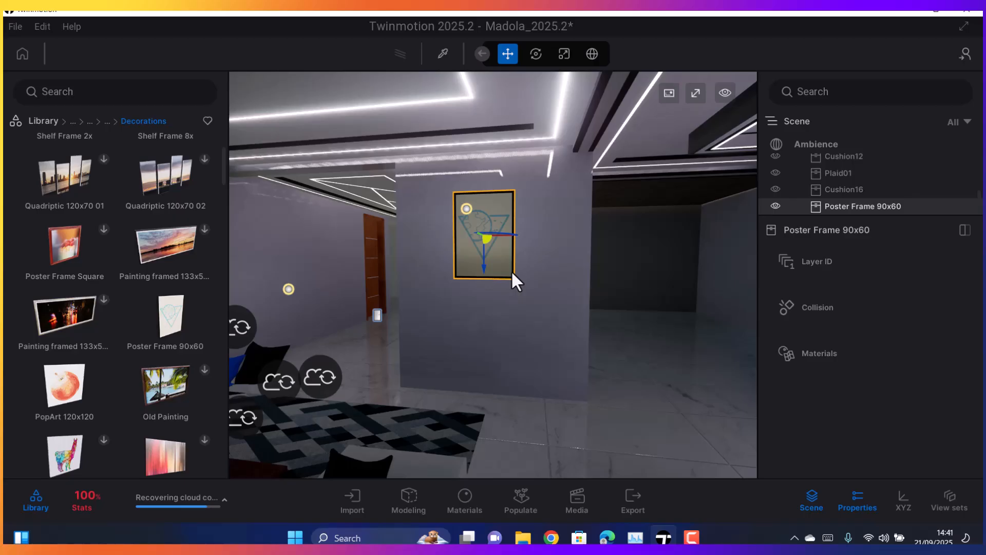
Delete the Poster Frame 90x60 from the wall
left_click(512, 273)
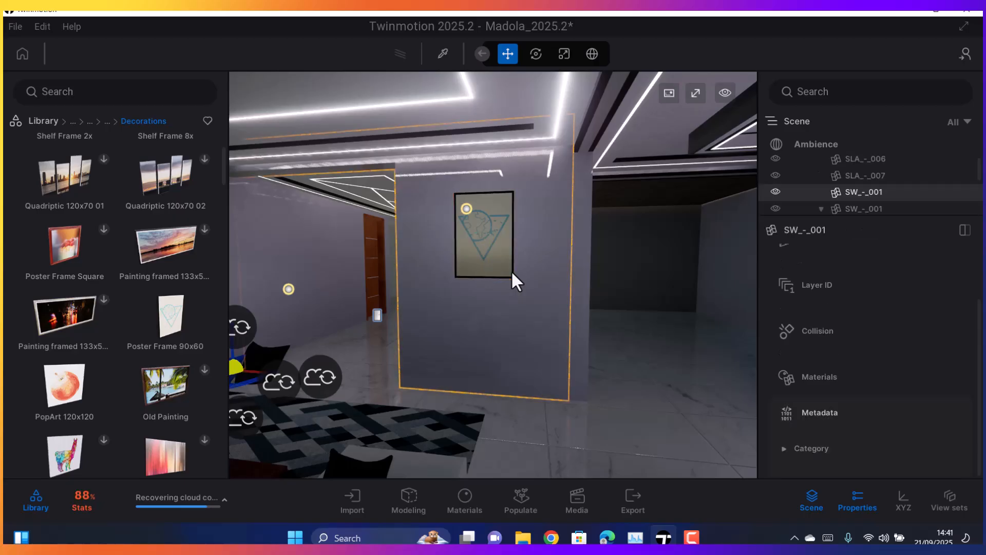
left_click(512, 274)
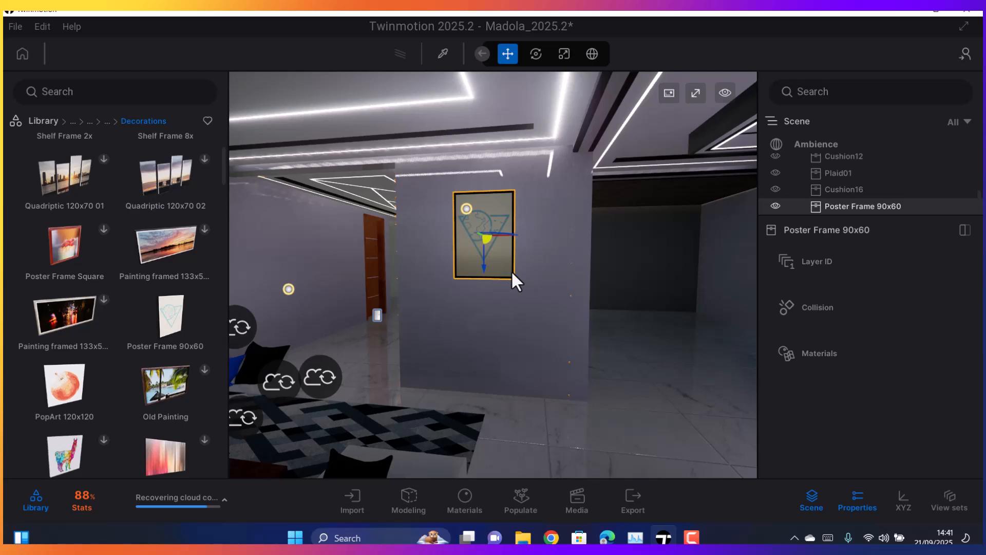
key("Delete")
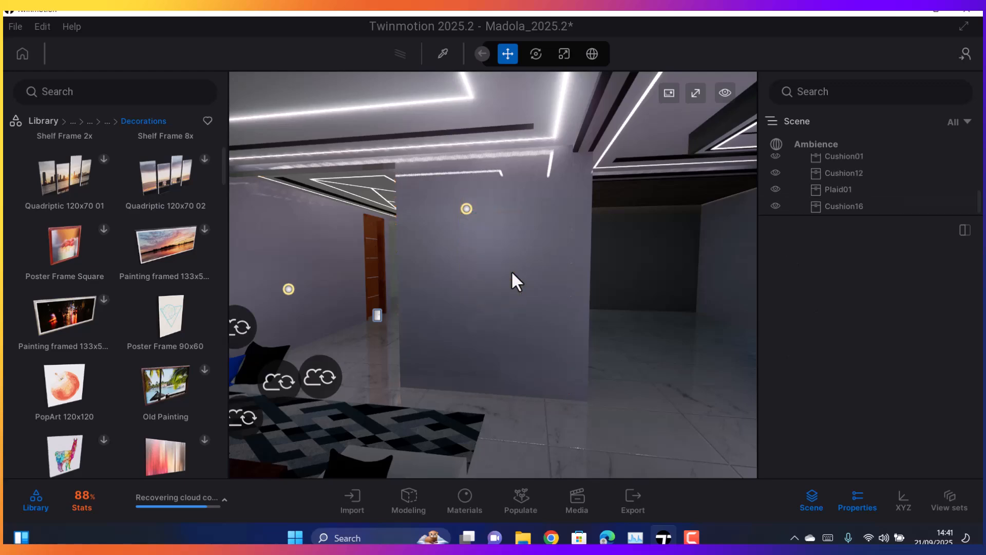
Place the PopArt 120x120 apple picture from the library on the blank wall beside the hallway
left_click_drag(44, 387, 488, 252)
scroll(479, 238, "up", 5)
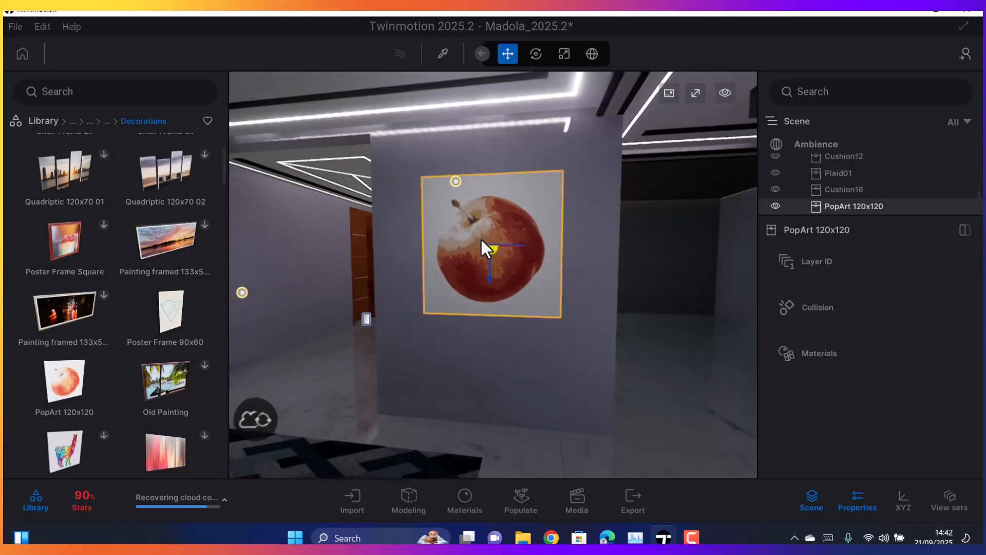
scroll(473, 255, "down", 5)
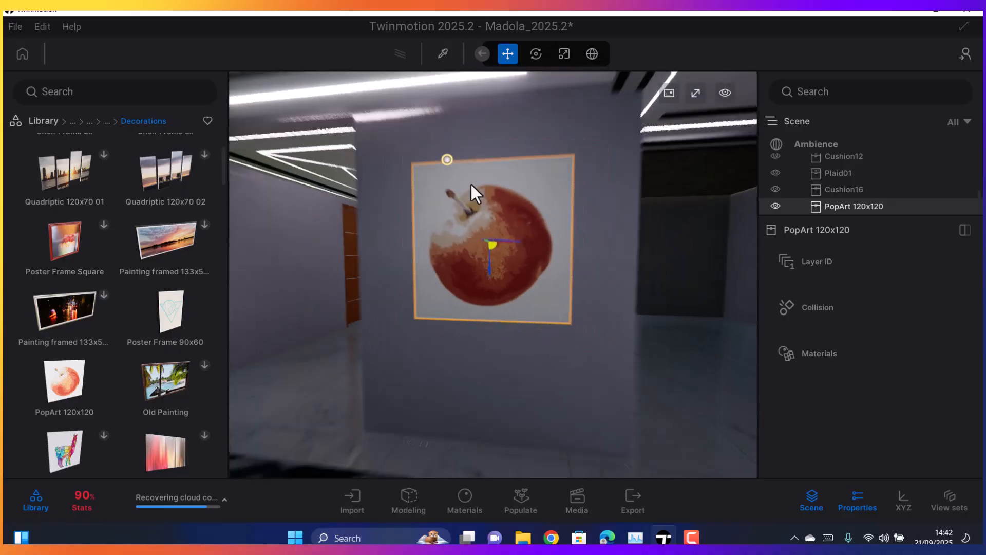
scroll(471, 230, "up", 5)
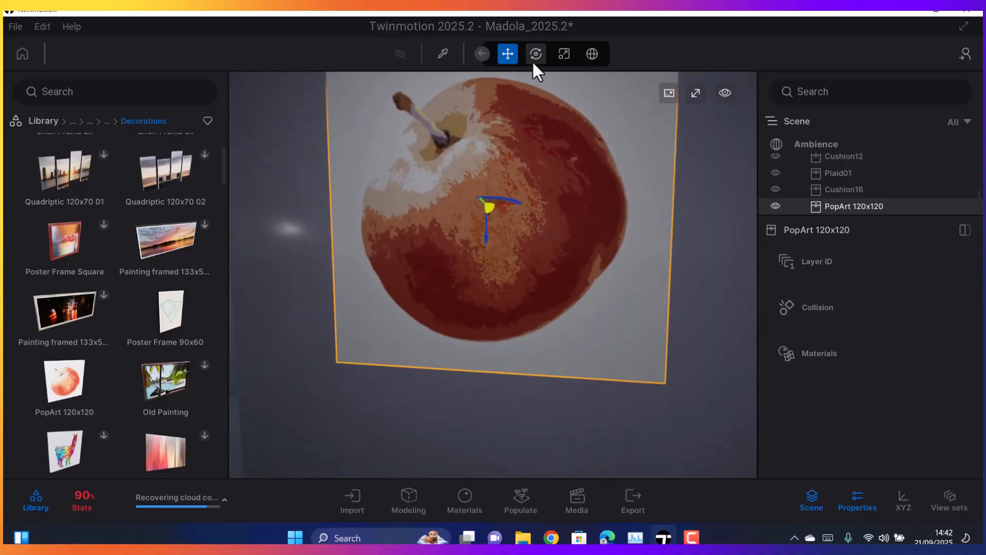
Pick the apple picture's material and examine its color, grunge, luminosity and texture detail settings
left_click(439, 50)
left_click(502, 173)
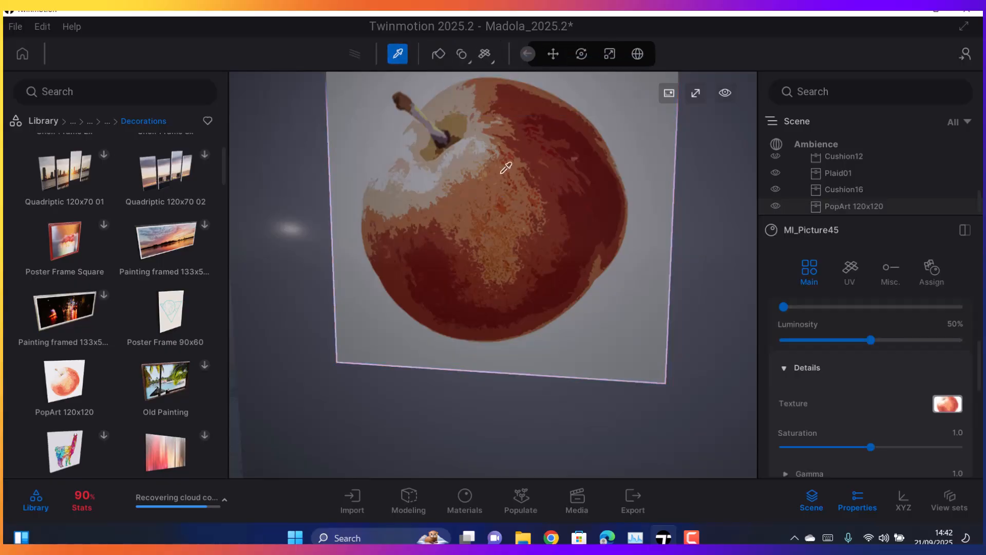
scroll(853, 286, "up", 1)
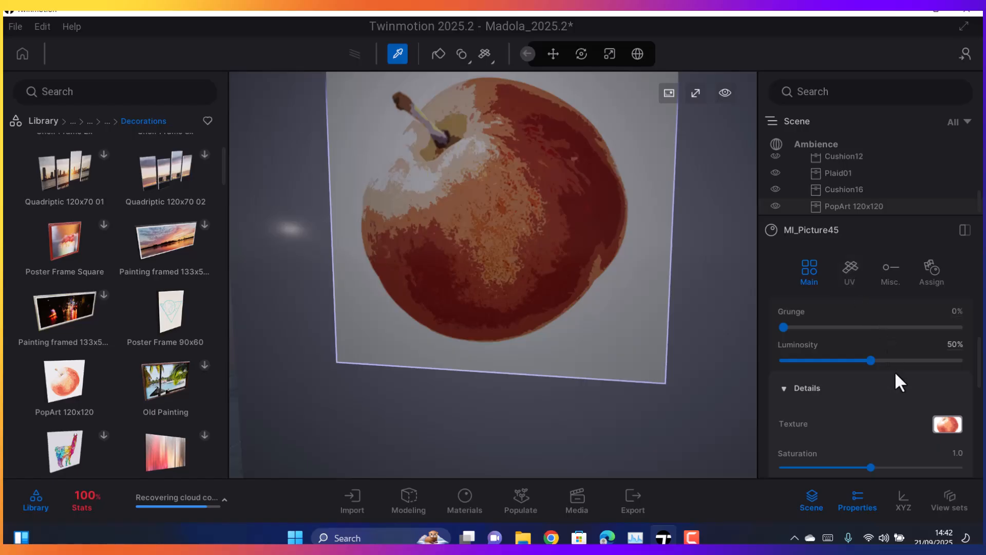
scroll(903, 370, "down", 1)
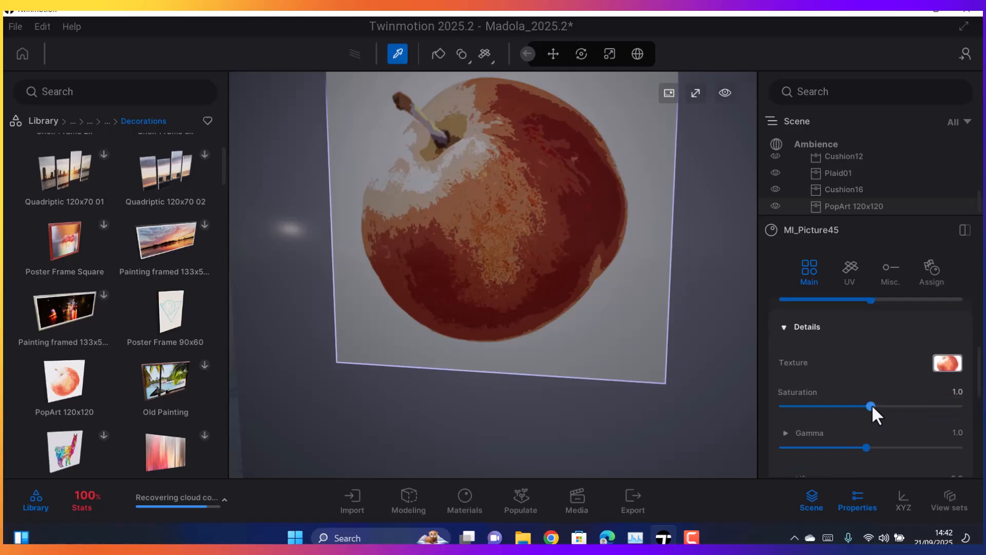
scroll(864, 389, "up", 4)
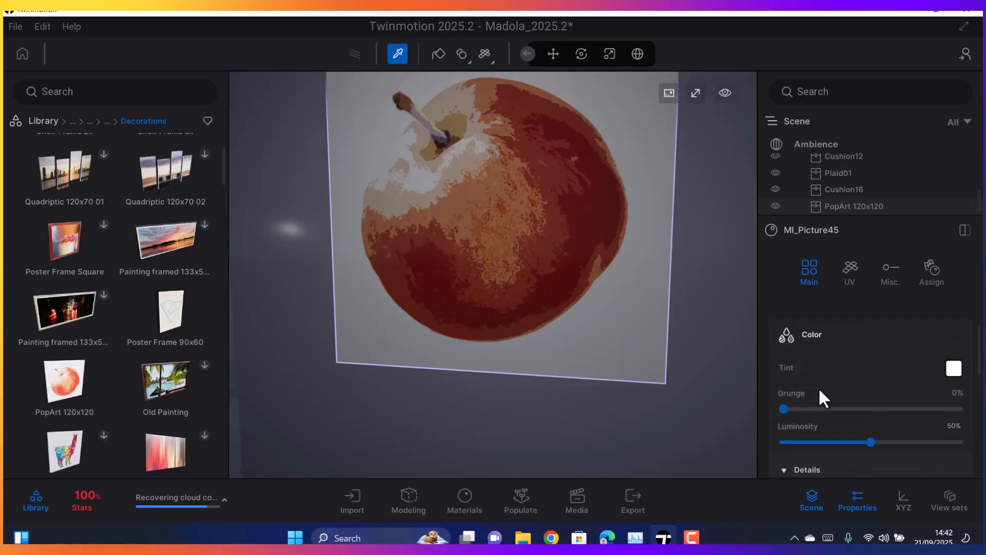
scroll(857, 414, "down", 6)
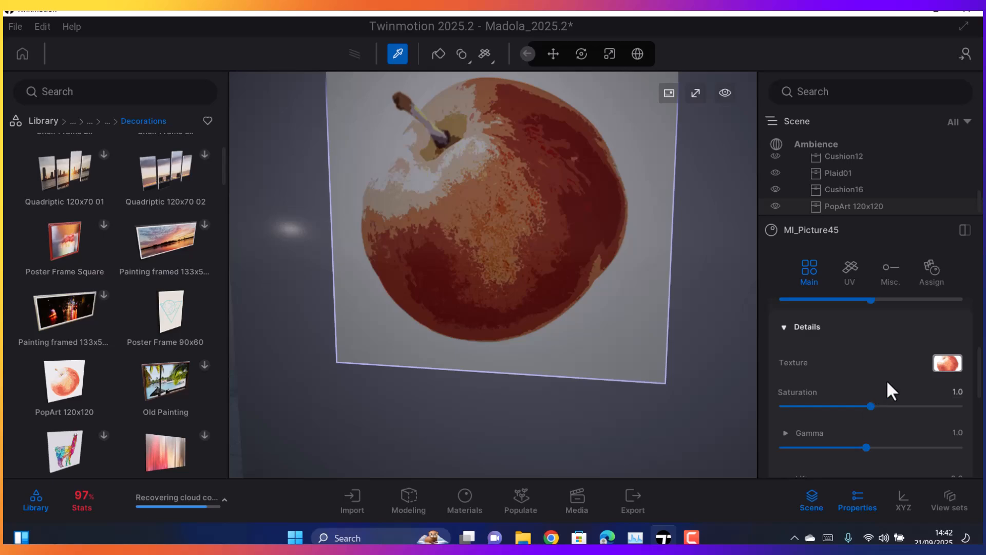
scroll(827, 382, "up", 7)
scroll(822, 384, "up", 2)
scroll(821, 386, "down", 7)
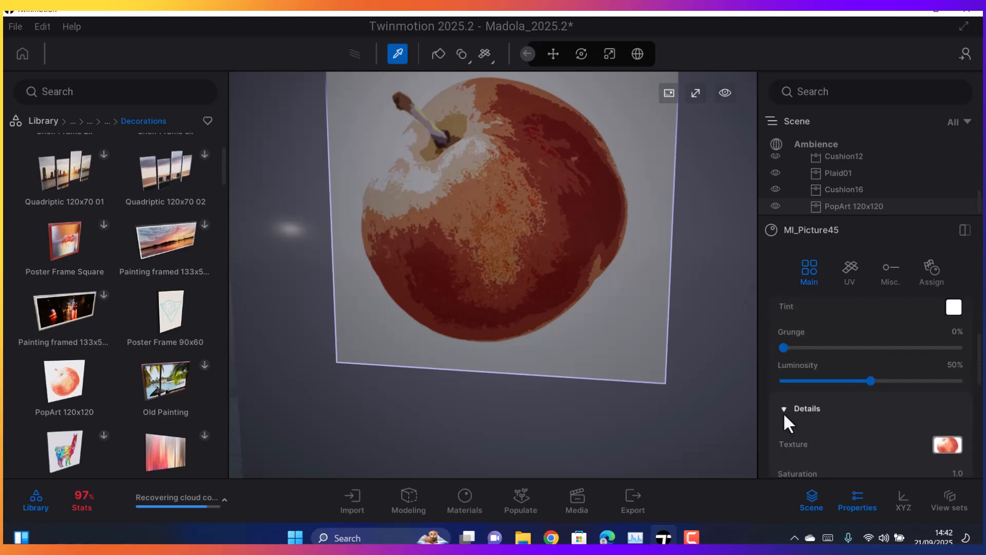
left_click(784, 412)
scroll(790, 412, "up", 6)
scroll(832, 398, "up", 2)
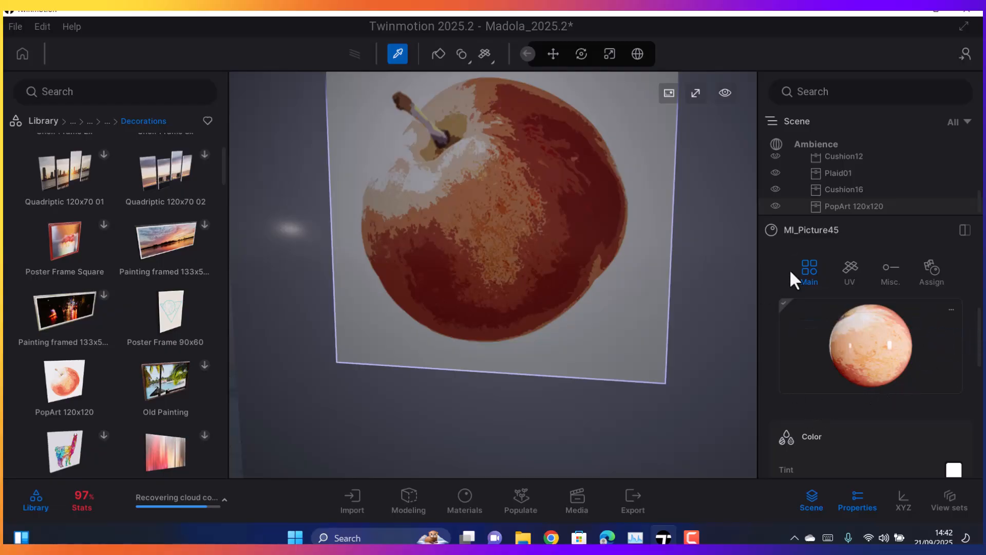
scroll(811, 318, "down", 3)
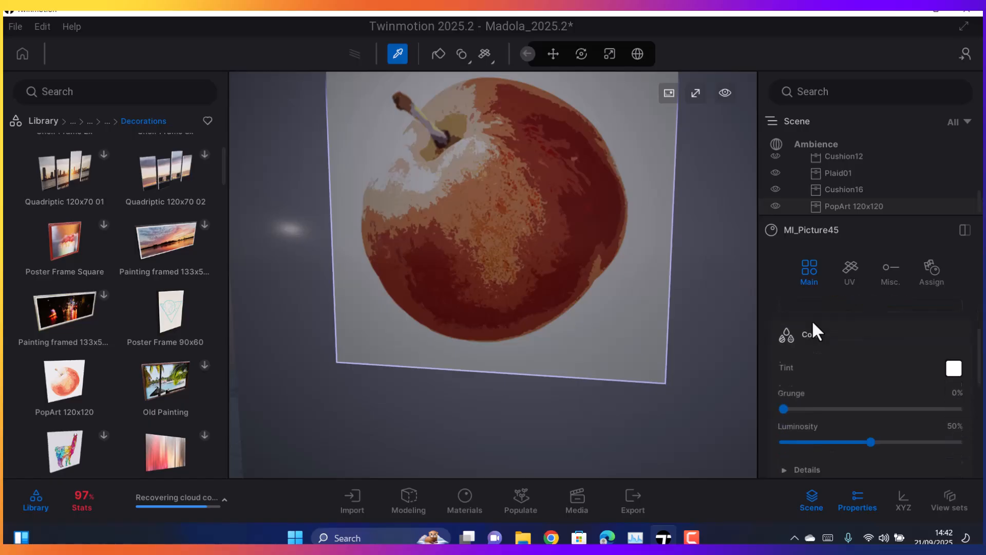
scroll(812, 319, "down", 2)
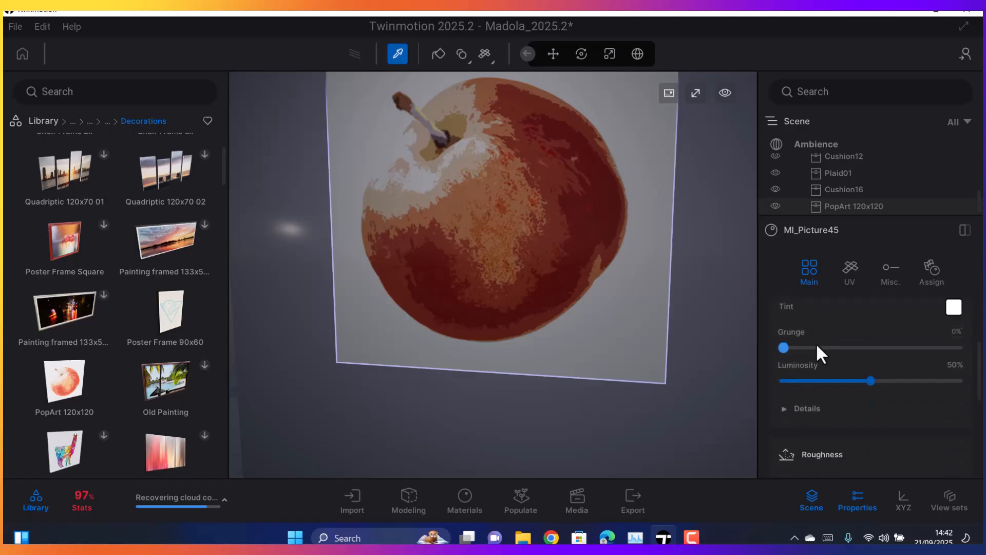
Replace the picture material's embedded color texture with the image "Untitled image - 2025-09-17T103834.268.jpeg" from Downloads
left_click(784, 409)
scroll(865, 373, "down", 1)
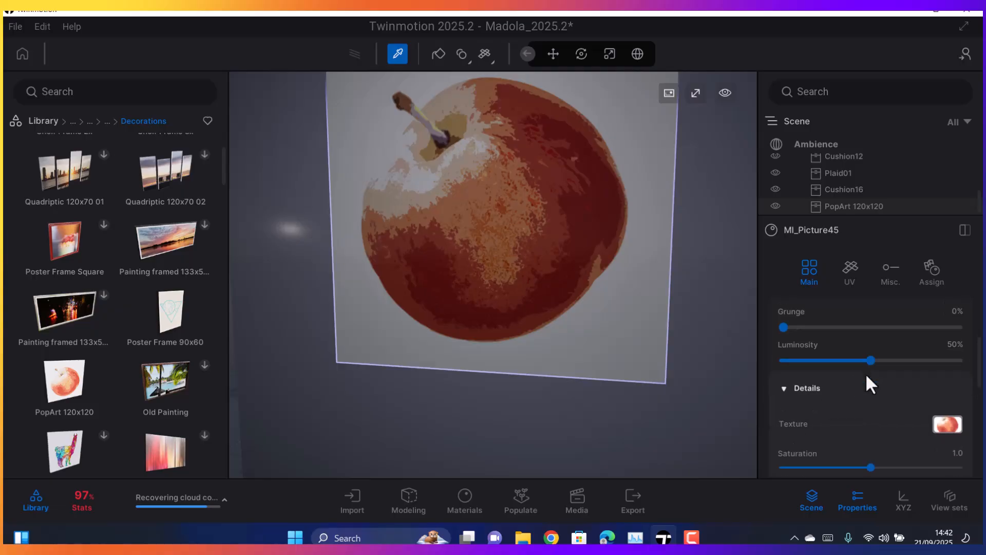
left_click(947, 425)
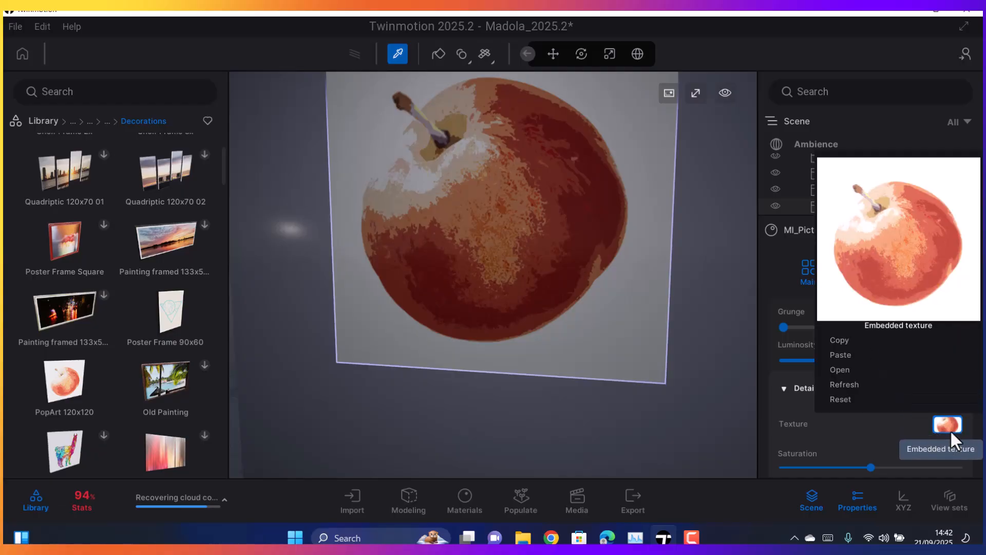
left_click(837, 370)
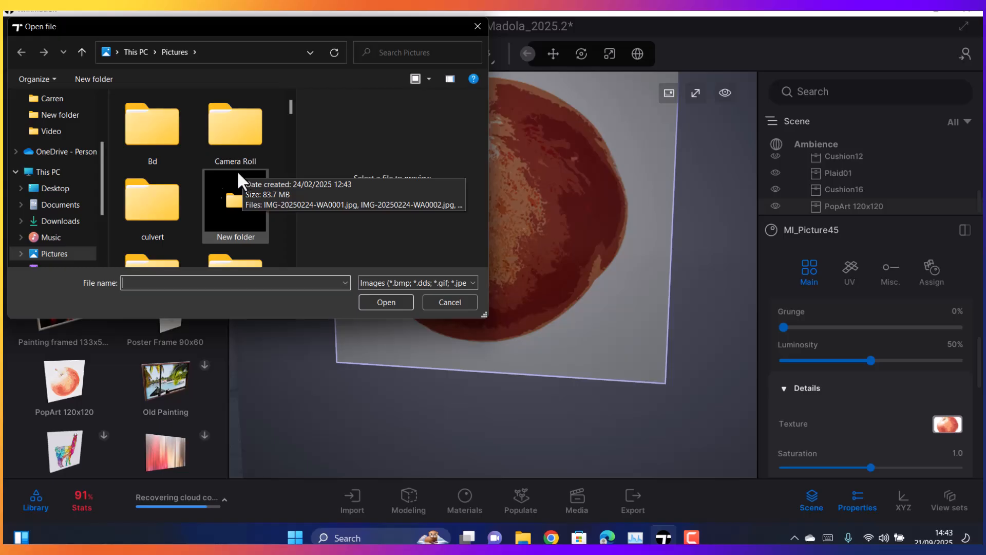
left_click(75, 228)
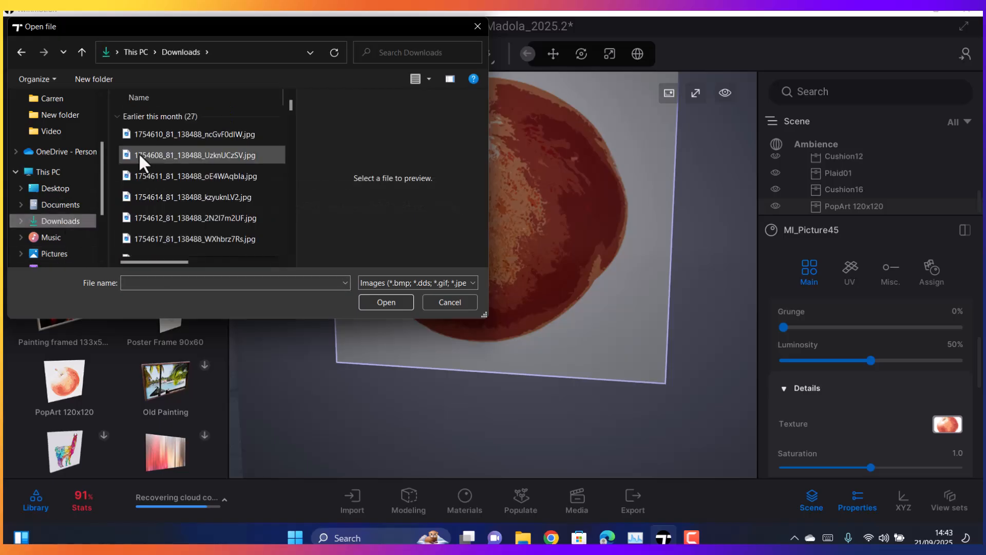
left_click(154, 162)
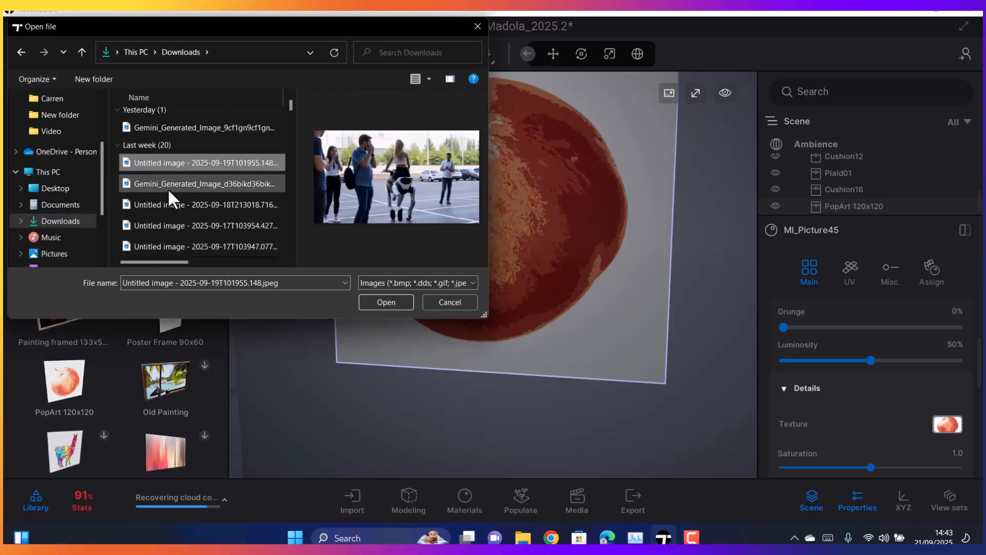
left_click(165, 182)
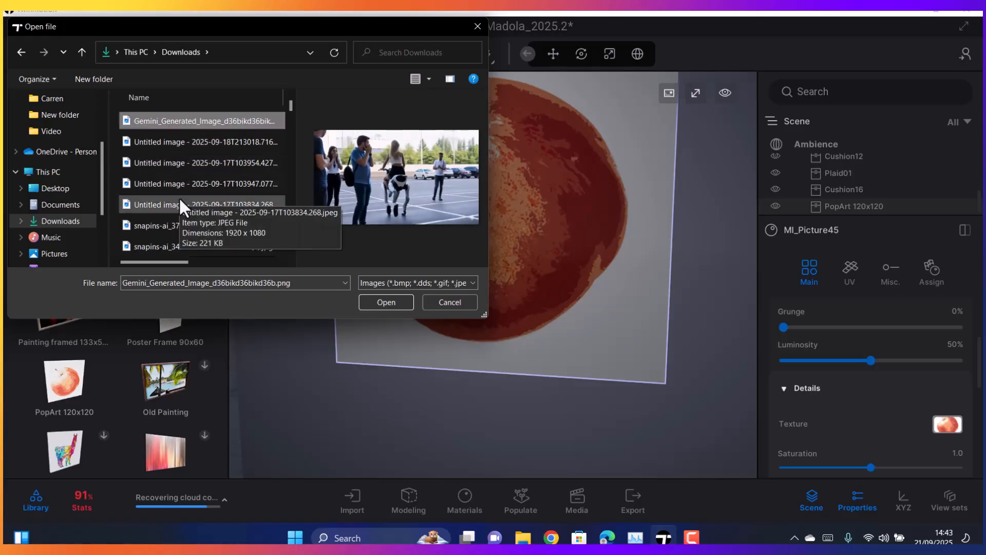
scroll(178, 196, "down", 1)
left_click(178, 195)
scroll(183, 186, "down", 1)
scroll(183, 186, "down", 1)
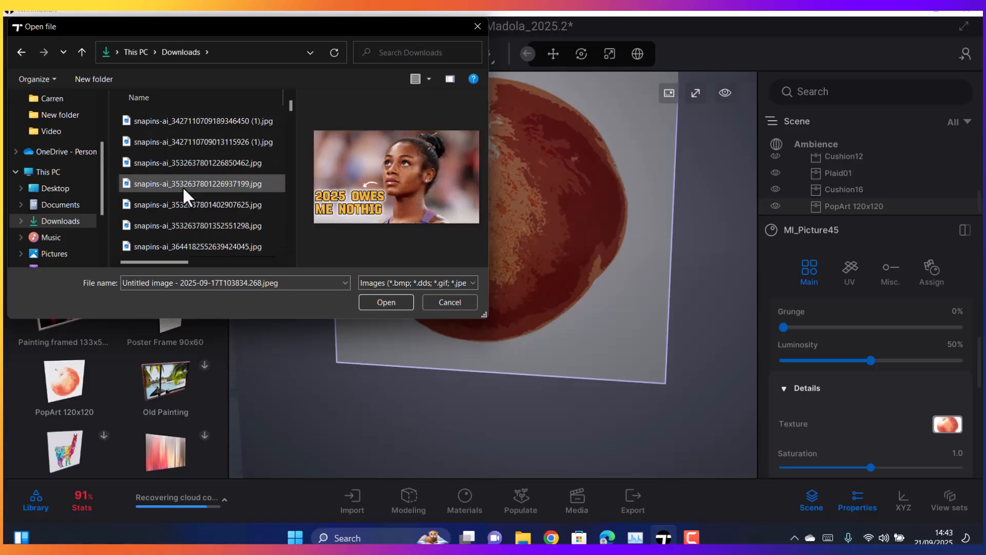
left_click(381, 301)
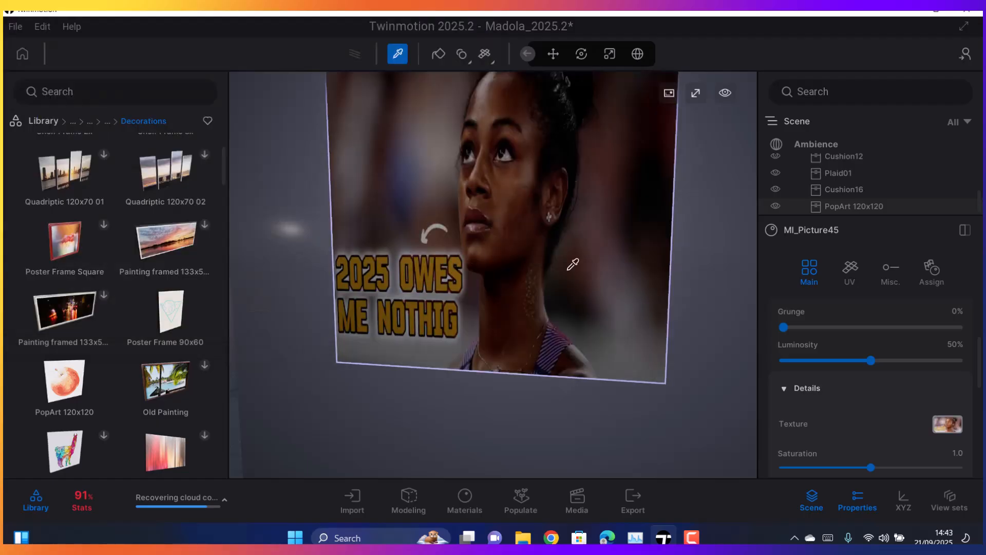
Examine the picture with its new artwork from close up and from across the living room, along with its material preview
scroll(561, 312, "down", 5)
scroll(561, 312, "down", 4)
right_click_drag(530, 304, 569, 277)
scroll(516, 292, "down", 5)
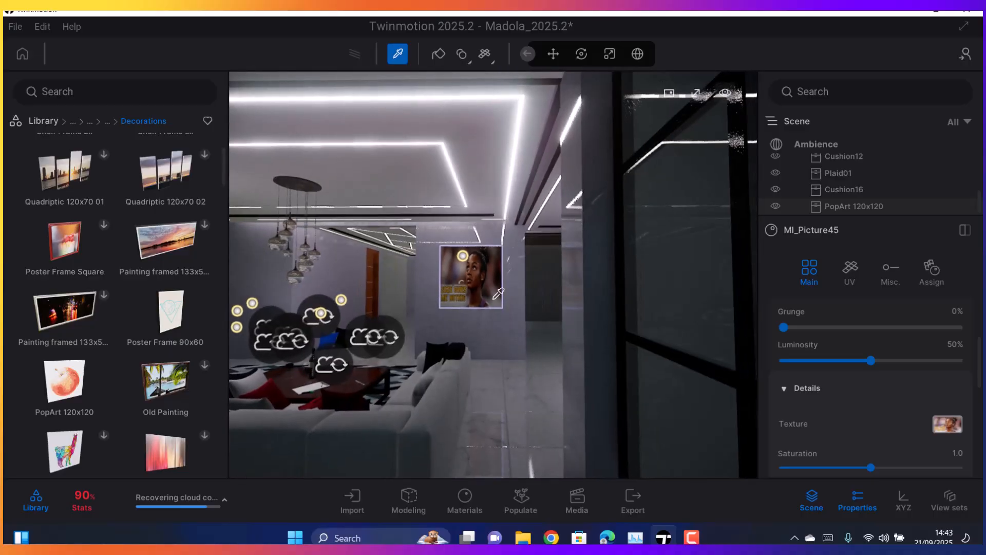
scroll(473, 314, "up", 2)
scroll(473, 314, "up", 3)
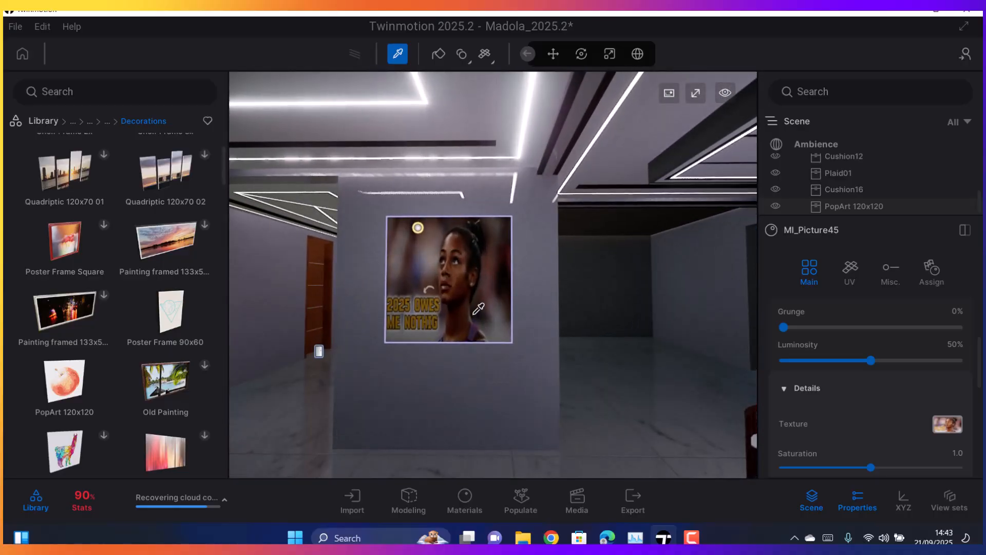
scroll(478, 308, "up", 2)
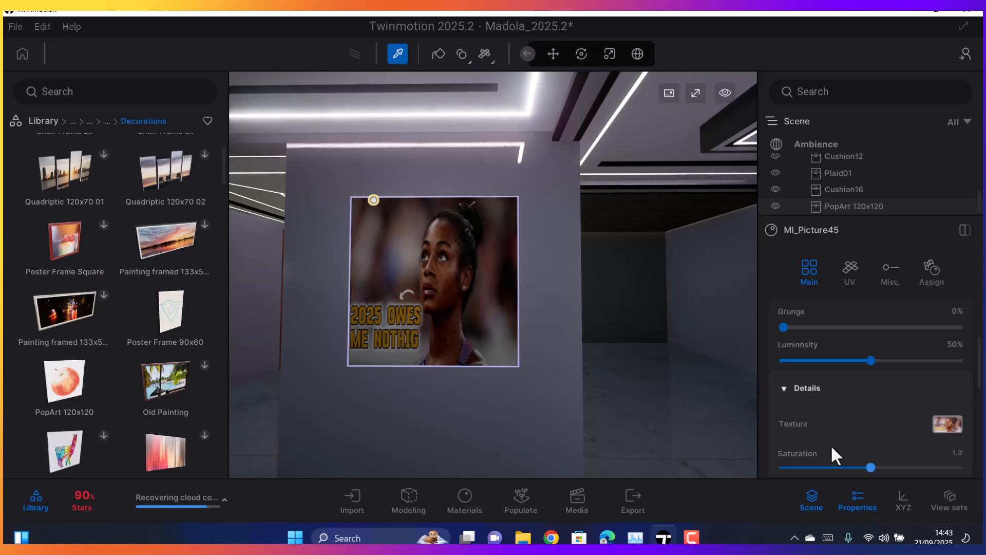
scroll(832, 445, "up", 3)
scroll(821, 436, "up", 3)
scroll(462, 282, "down", 4)
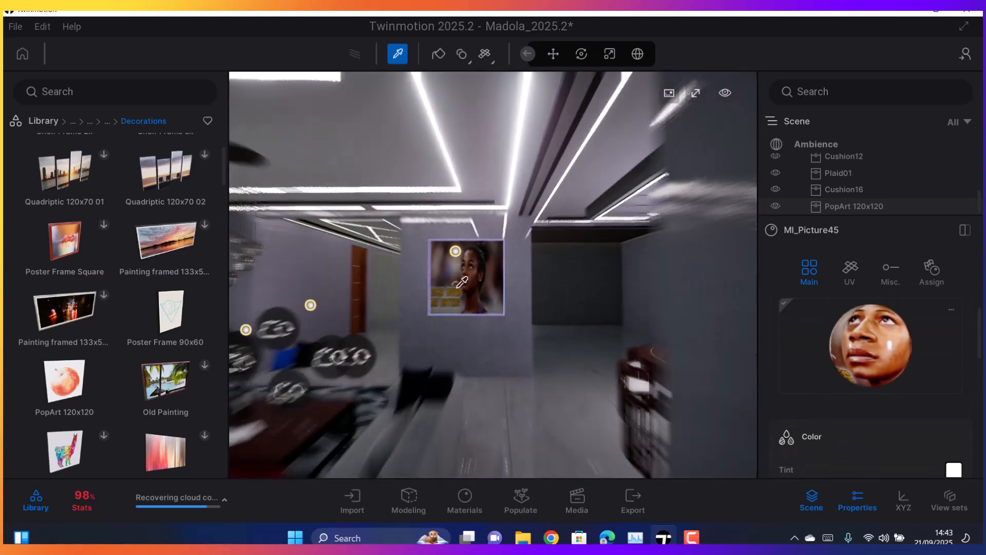
scroll(461, 282, "up", 5)
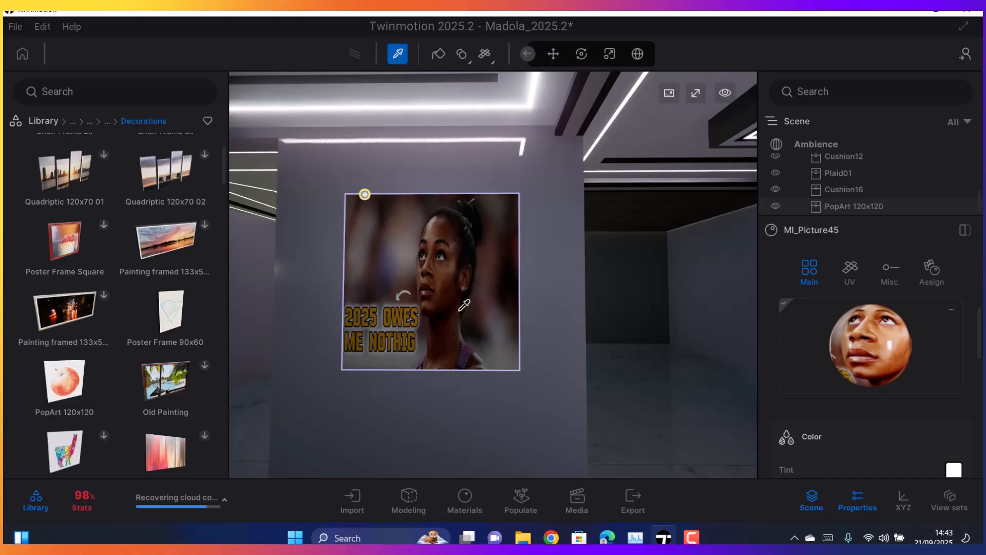
scroll(460, 308, "down", 4)
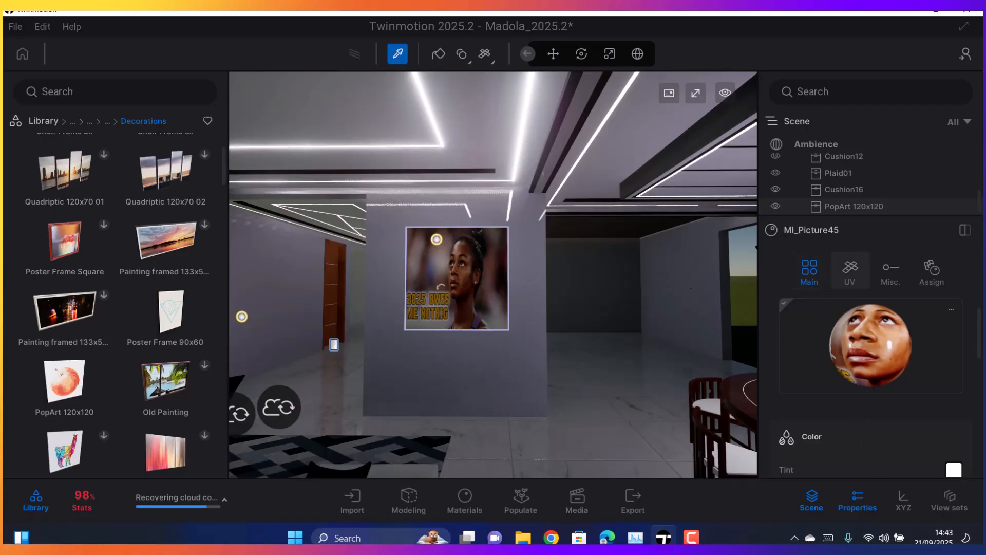
scroll(670, 339, "down", 3)
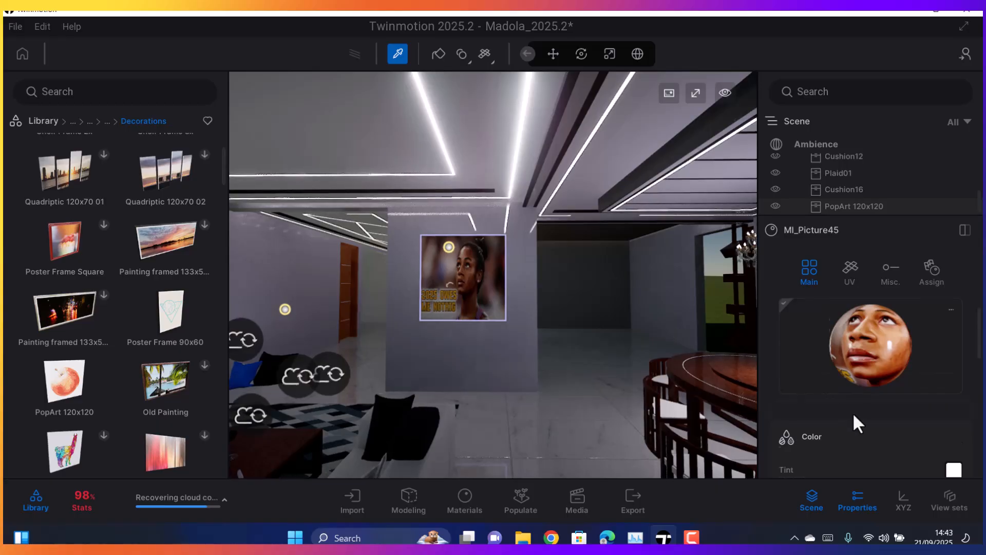
Review the picture material's color and texture settings and collapse the color details
scroll(849, 409, "down", 5)
scroll(845, 393, "down", 2)
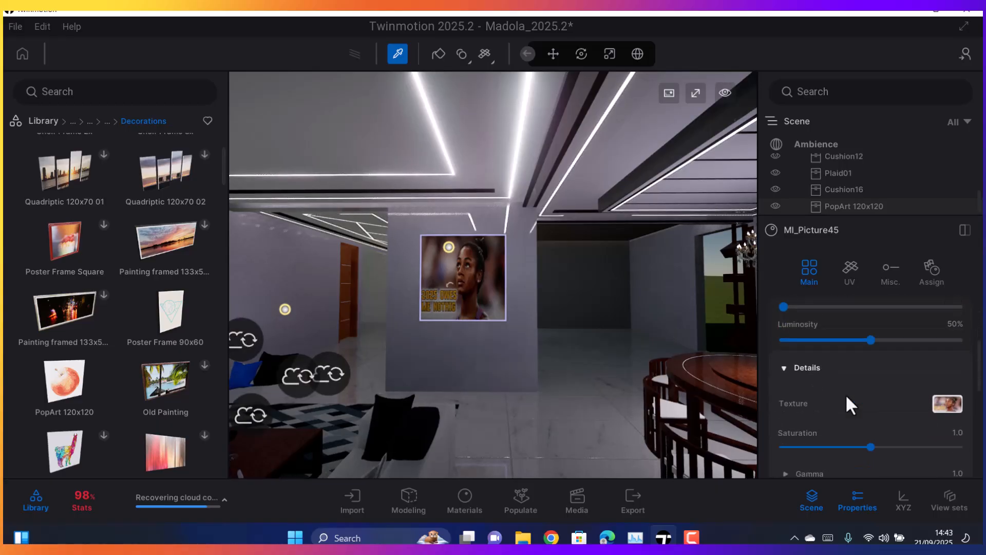
scroll(811, 383, "up", 2)
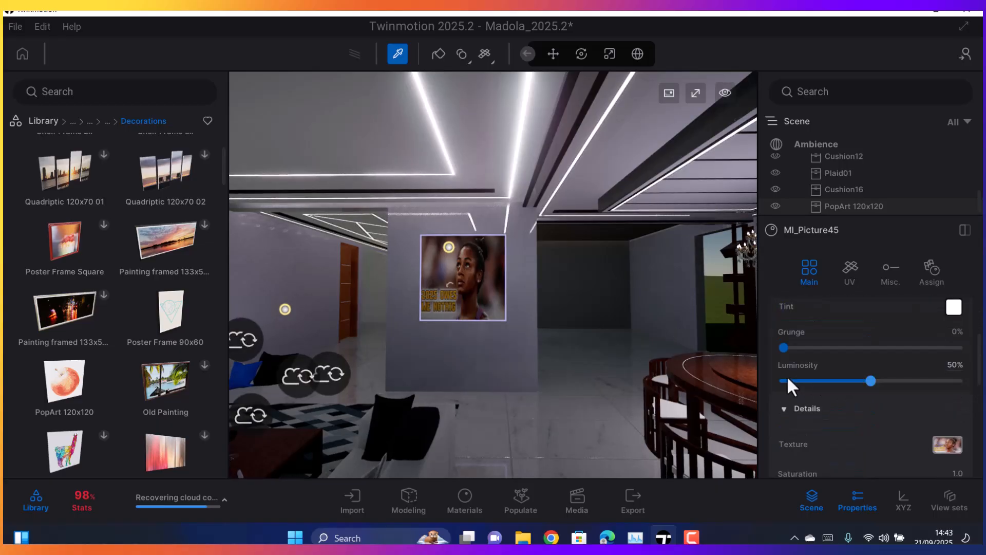
left_click(782, 410)
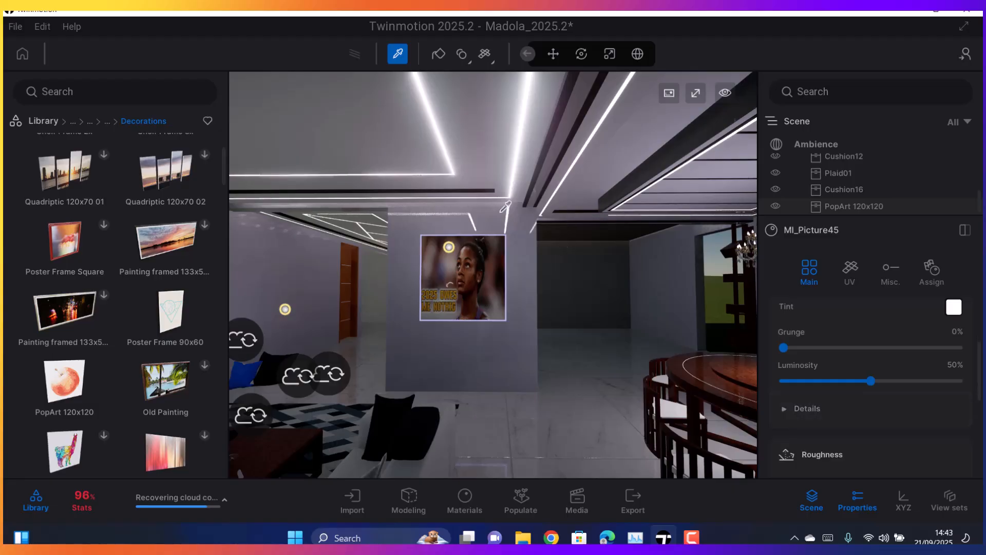
Select the PopArt 120x120 picture and scale it horizontally into a wide landscape format across most of the wall's width
scroll(514, 267, "up", 4)
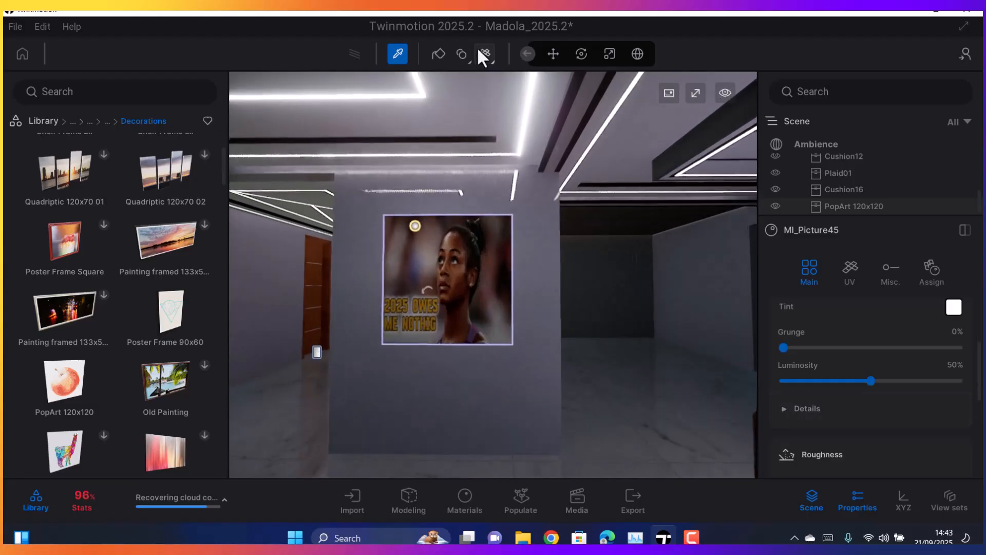
left_click(550, 56)
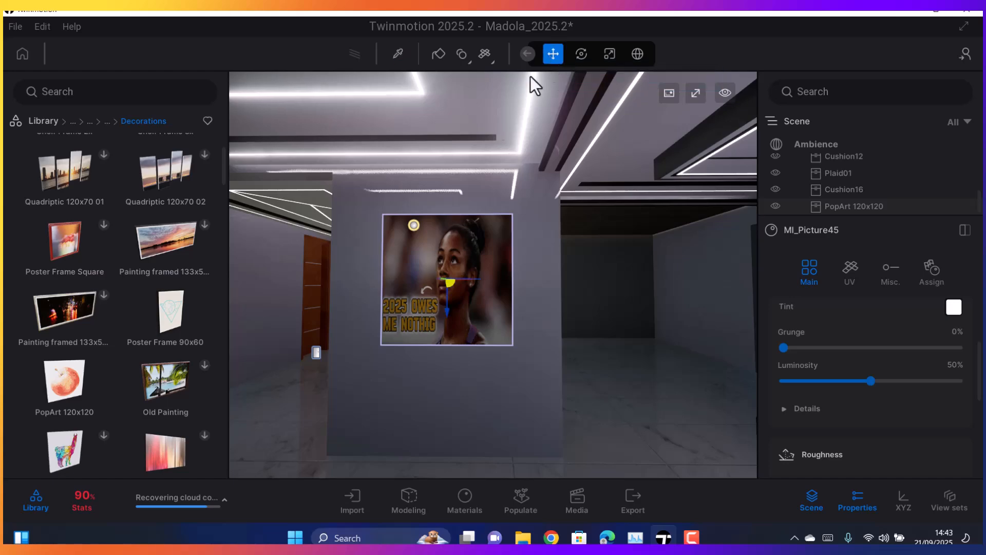
left_click(458, 248)
scroll(444, 243, "up", 3)
middle_click_drag(404, 275, 451, 428)
right_click_drag(446, 306, 451, 359)
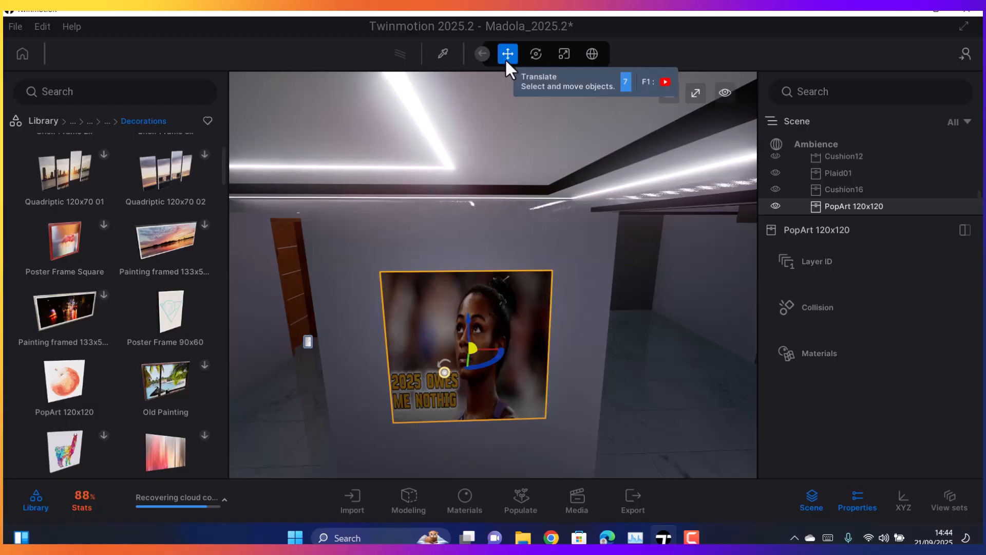
left_click(560, 59)
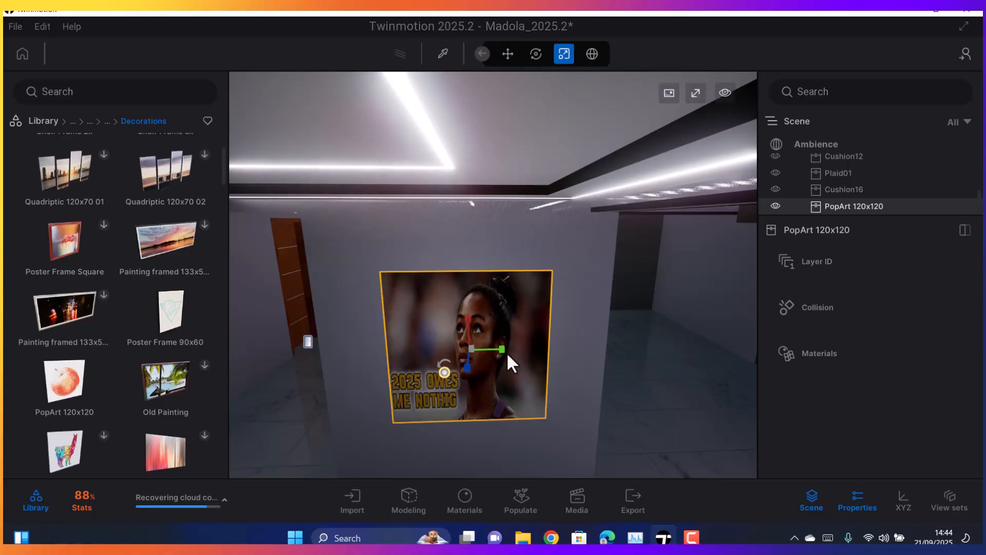
left_click_drag(502, 350, 547, 355)
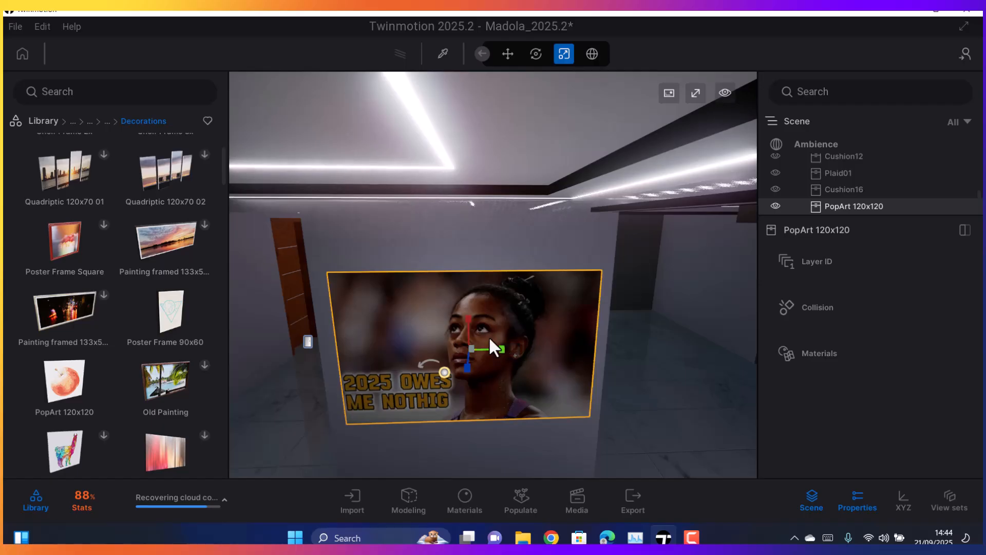
Examine the widened picture's proportions and fit on the wall from several angles and up close
mouse_move(469, 317)
left_mouse_down()
mouse_move(468, 305)
mouse_move(475, 320)
left_mouse_up()
mouse_move(505, 387)
middle_mouse_down()
mouse_move(503, 374)
mouse_move(507, 392)
middle_mouse_up()
mouse_move(507, 392)
right_mouse_down()
mouse_move(482, 359)
mouse_move(505, 387)
right_mouse_up()
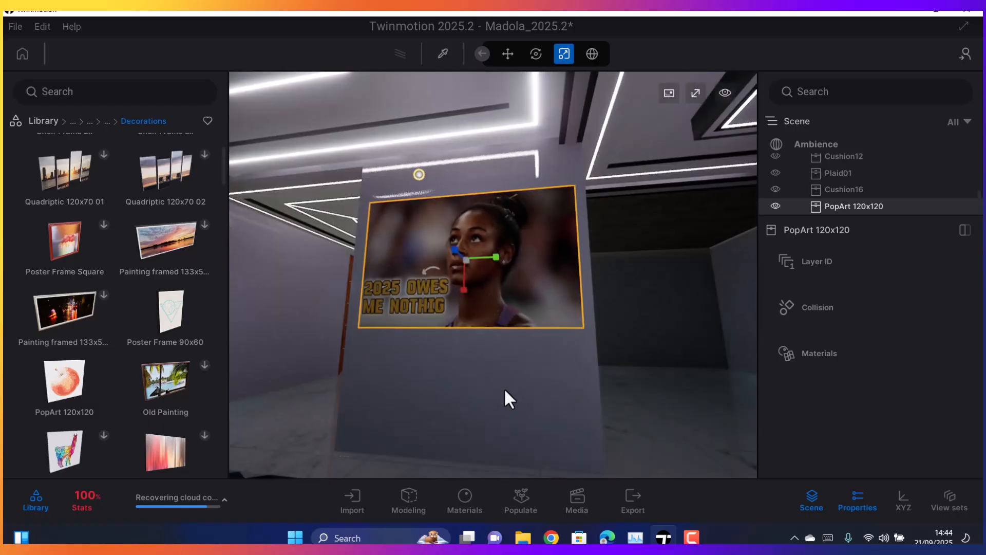
middle_click_drag(506, 388, 512, 397)
right_click_drag(512, 396, 510, 393)
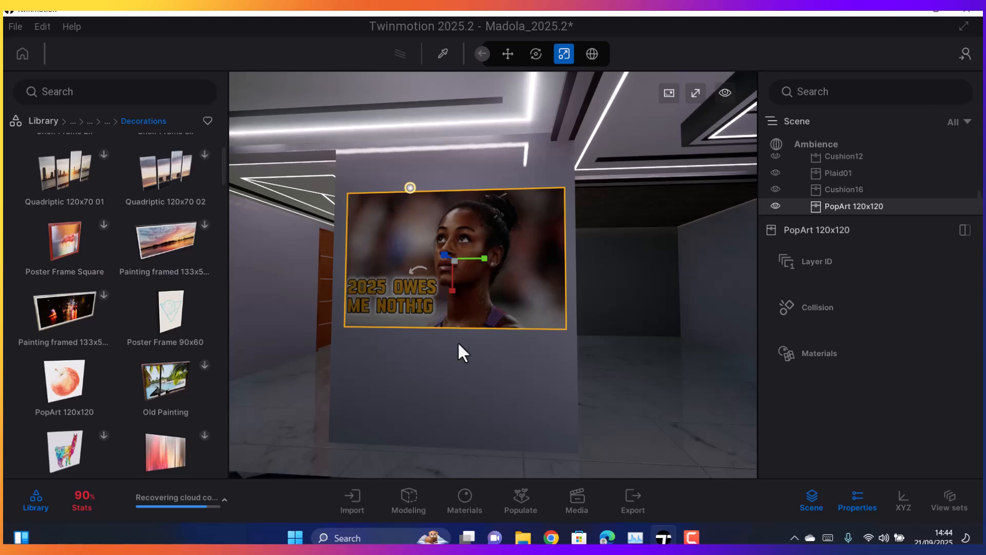
scroll(458, 325, "up", 3)
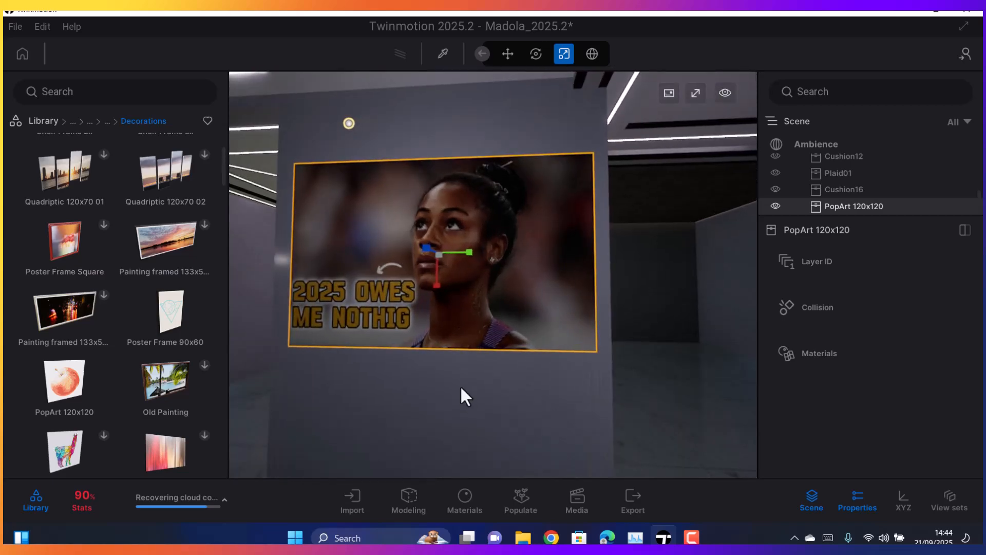
Nudge the PopArt 120x120 picture slightly along its wall to centre it, and deselect it
left_click(461, 386)
scroll(460, 384, "down", 5)
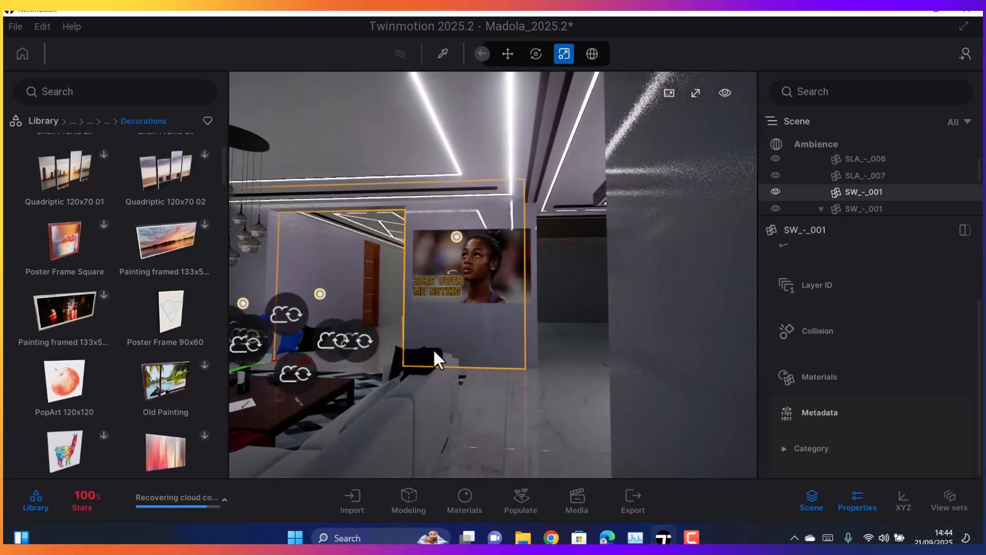
scroll(450, 329, "up", 4)
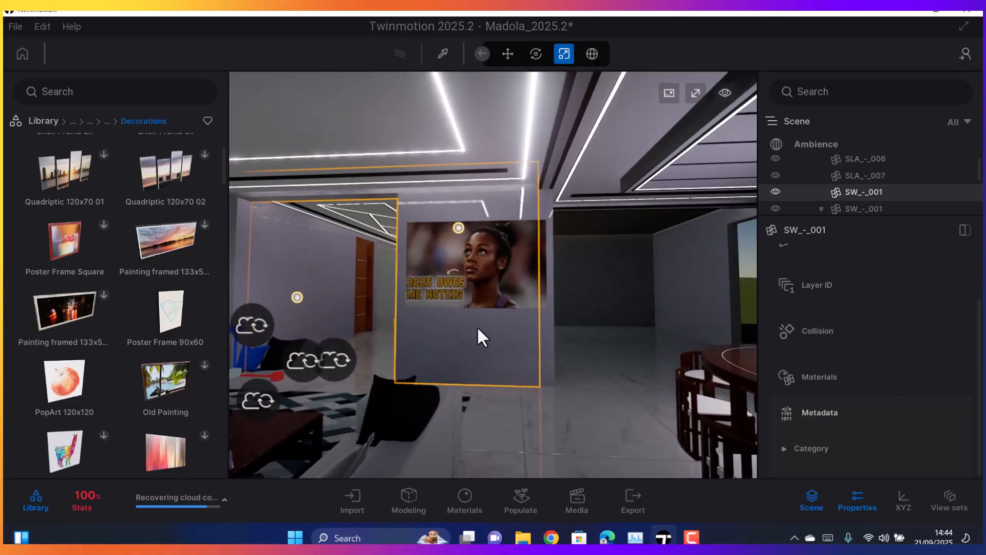
scroll(485, 347, "up", 3)
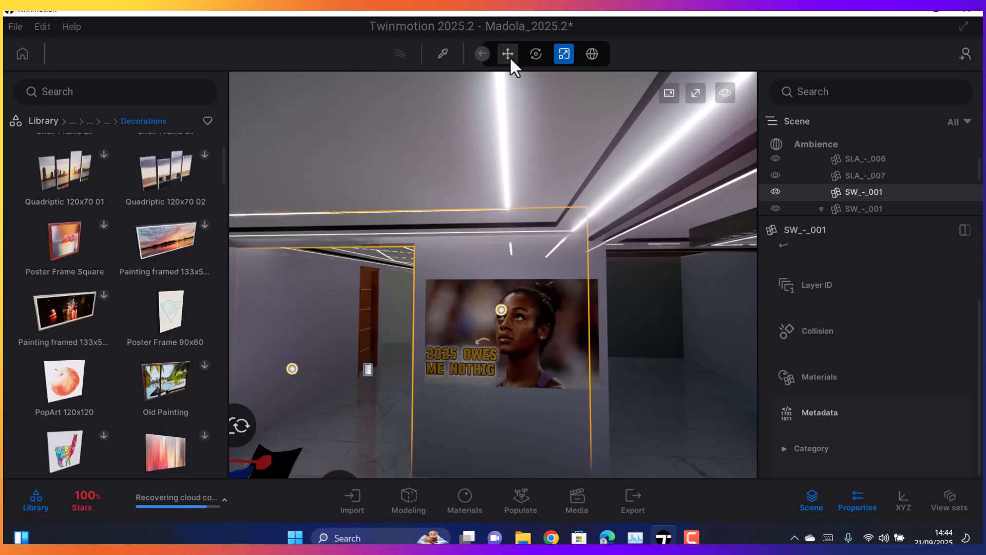
left_click(508, 53)
left_click(460, 304)
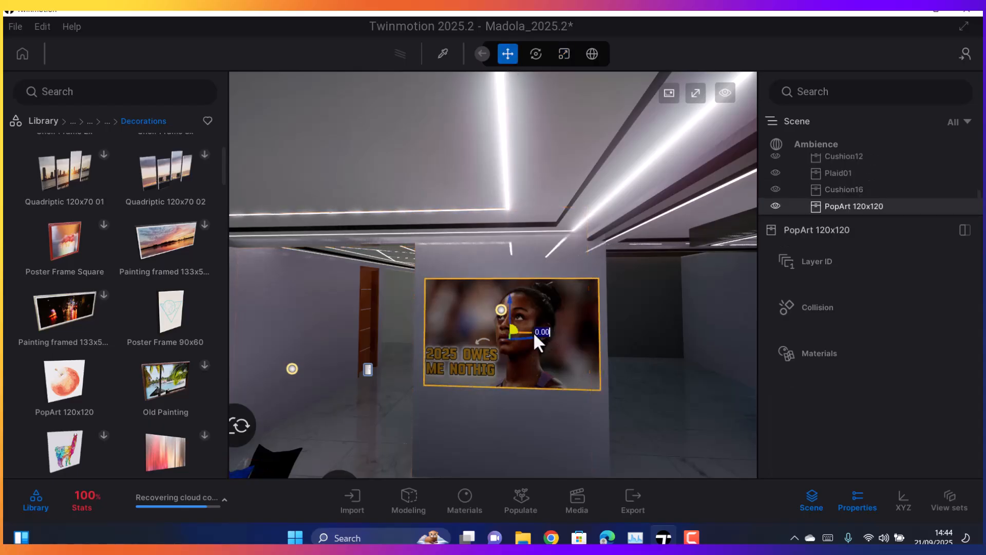
left_click_drag(533, 333, 531, 334)
scroll(530, 323, "down", 1)
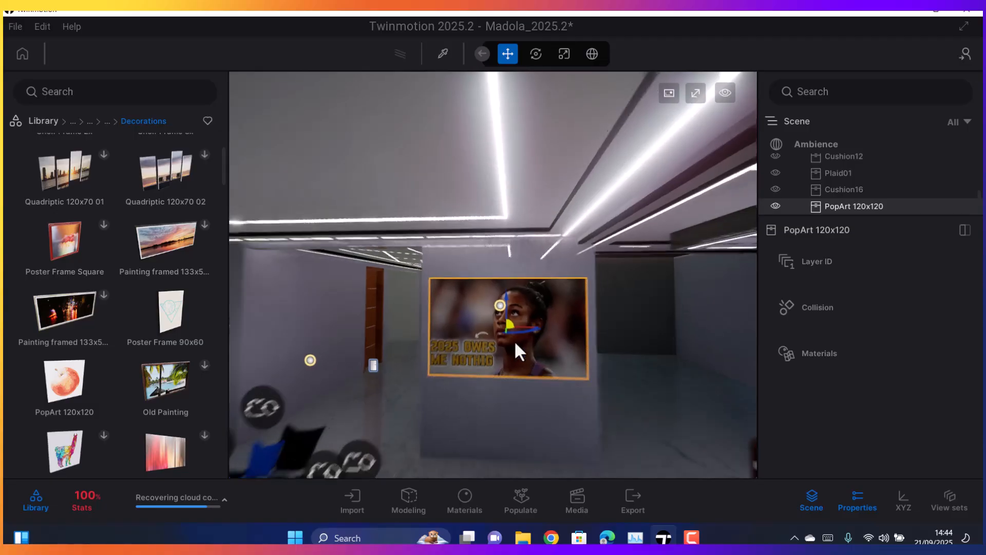
scroll(530, 323, "down", 2)
right_click_drag(530, 323, 492, 382)
left_click(492, 383)
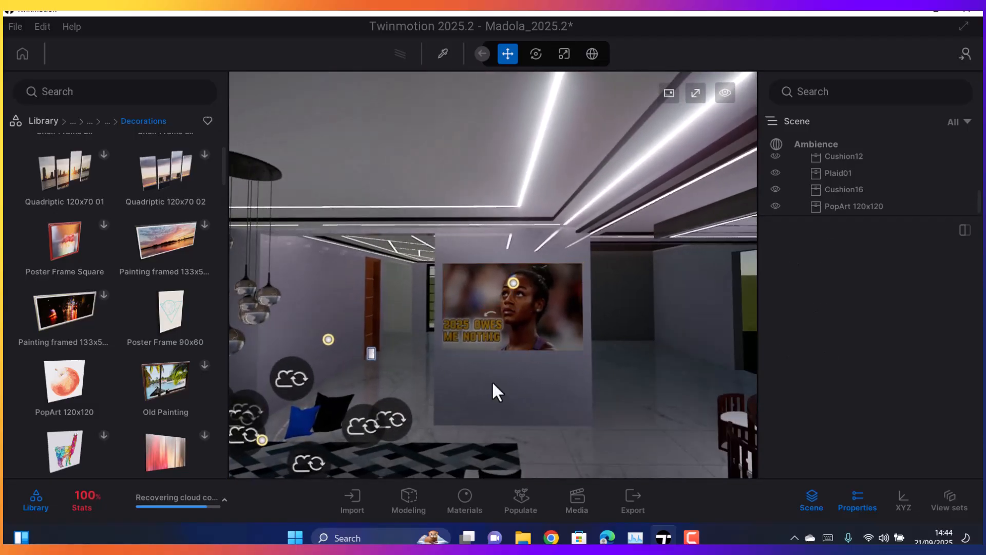
Look around the living room, checking the picture wall, the TV wall, the windows and the sofa area
scroll(481, 359, "up", 5)
right_click_drag(487, 355, 303, 360)
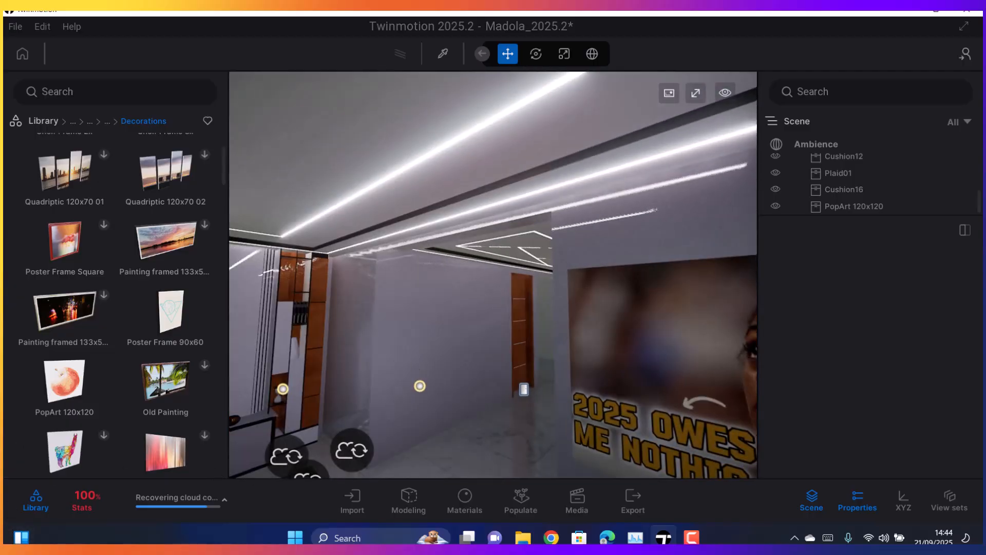
right_click_drag(488, 336, 412, 331)
scroll(412, 330, "down", 5)
right_click_drag(508, 331, 464, 328)
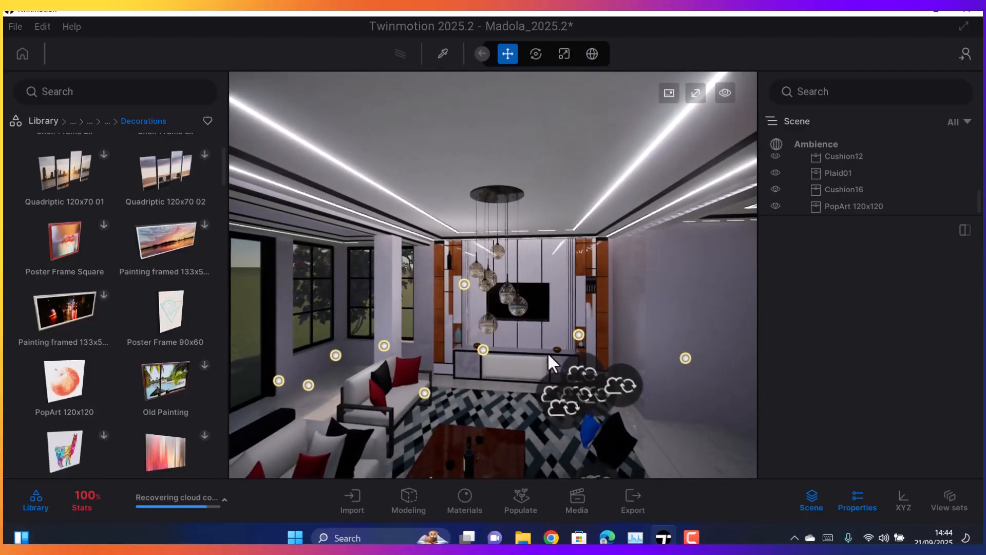
mouse_move(510, 363)
middle_mouse_down()
mouse_move(485, 342)
mouse_move(501, 346)
middle_mouse_up()
right_click_drag(503, 348, 287, 349)
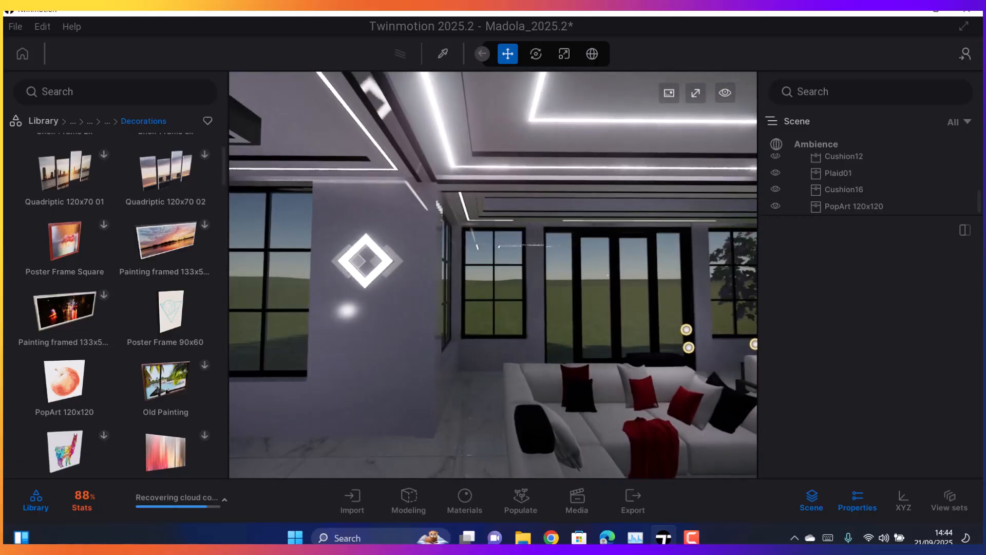
right_click_drag(486, 377, 448, 381)
right_click_drag(479, 425, 354, 422)
right_click_drag(456, 341, 329, 346)
right_click_drag(585, 241, 437, 245)
Place a Poster Frame 90x60 on the blank wall between the TV area and the wooden hallway door
scroll(534, 267, "up", 4)
right_click_drag(559, 256, 668, 233)
scroll(560, 254, "up", 3)
scroll(530, 242, "up", 4)
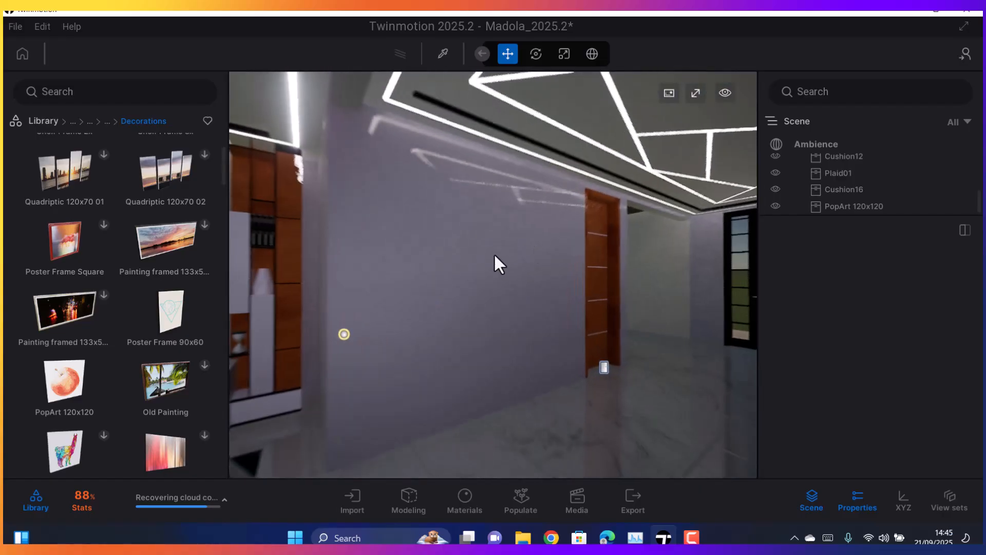
scroll(494, 254, "up", 3)
right_click_drag(494, 254, 391, 252)
right_click_drag(486, 252, 519, 247)
scroll(519, 281, "up", 2)
scroll(520, 282, "down", 3)
right_click_drag(521, 281, 546, 292)
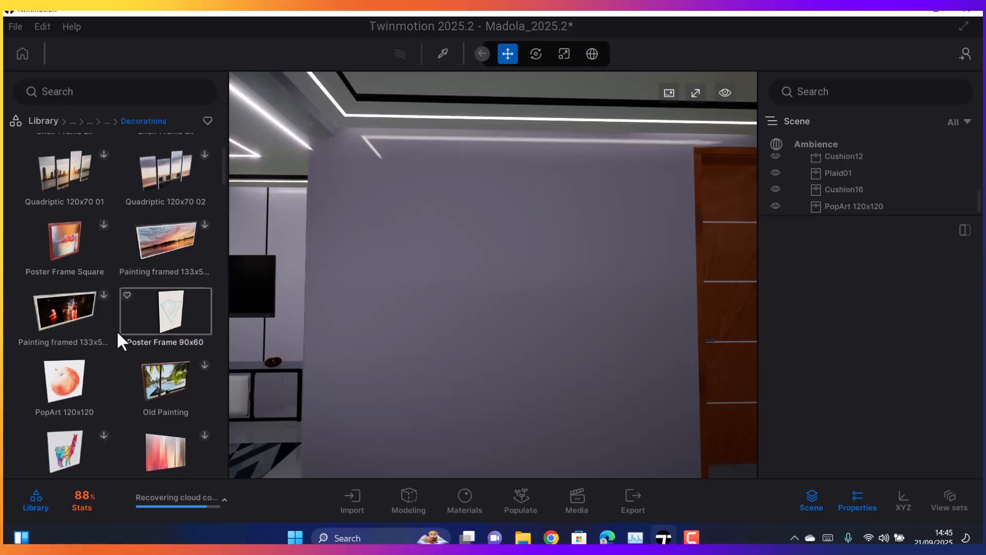
left_click_drag(166, 322, 448, 285)
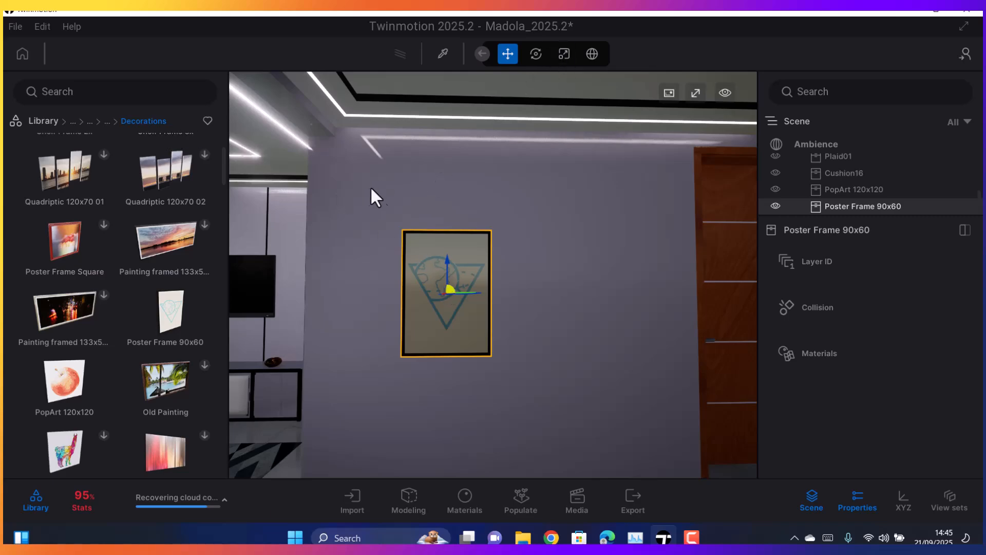
Try to pick the artwork material of the Poster Frame 90x60 from its front
scroll(398, 308, "up", 3)
scroll(414, 285, "down", 1)
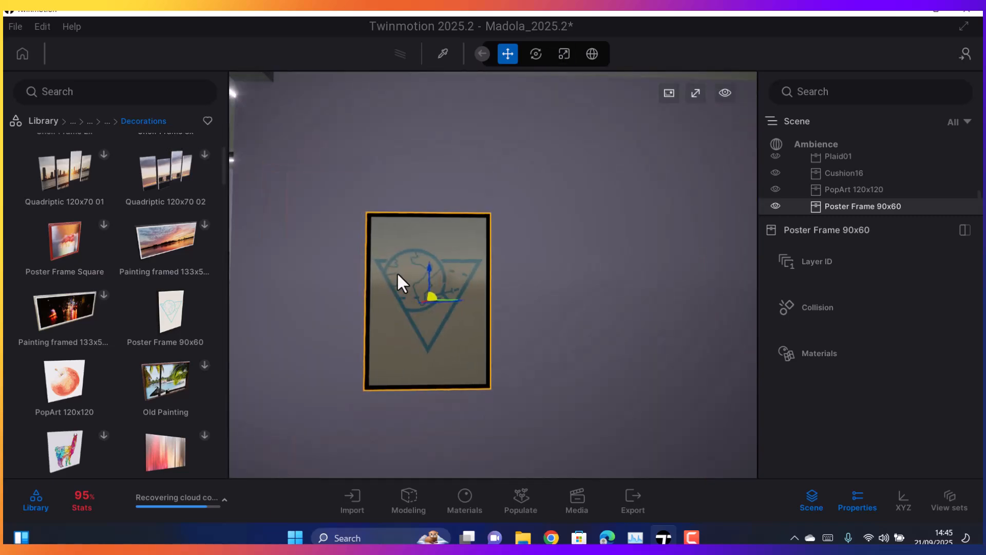
left_click(443, 53)
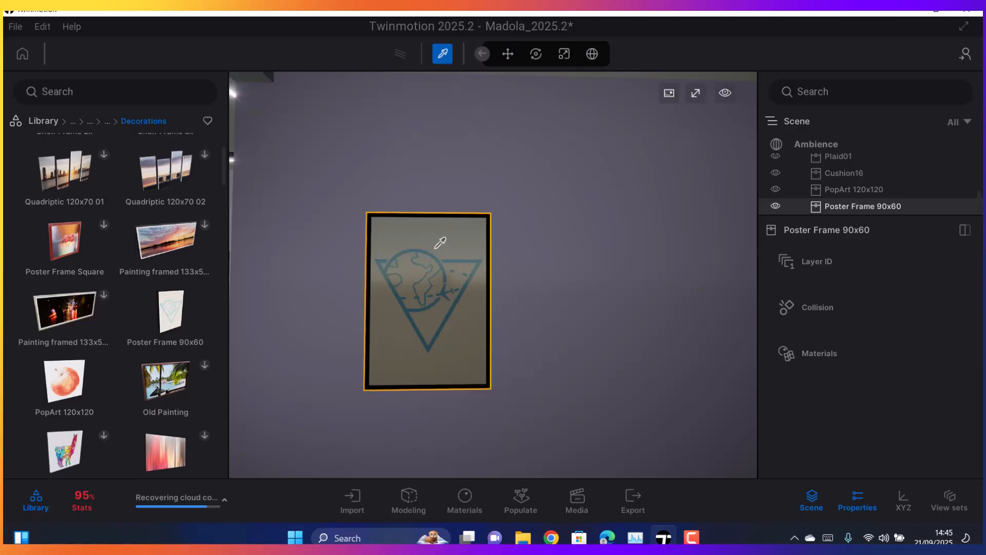
left_click(440, 252)
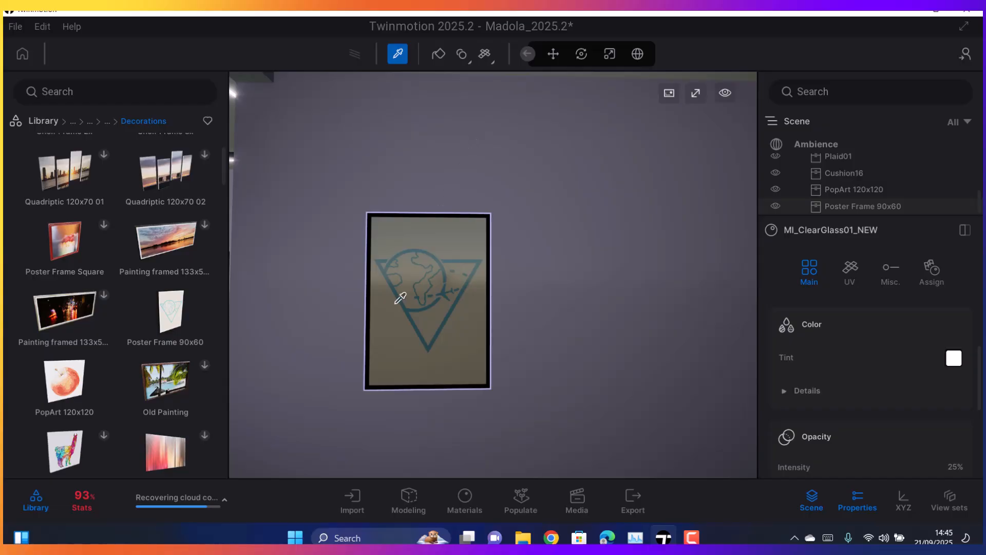
Go in close to the poster's surface and pick the artwork material MI_Picture24 at the uncovered edge beside the glass
scroll(400, 298, "up", 6)
mouse_move(413, 280)
middle_mouse_down()
mouse_move(534, 226)
mouse_move(413, 279)
middle_mouse_up()
scroll(412, 280, "up", 2)
scroll(413, 279, "down", 4)
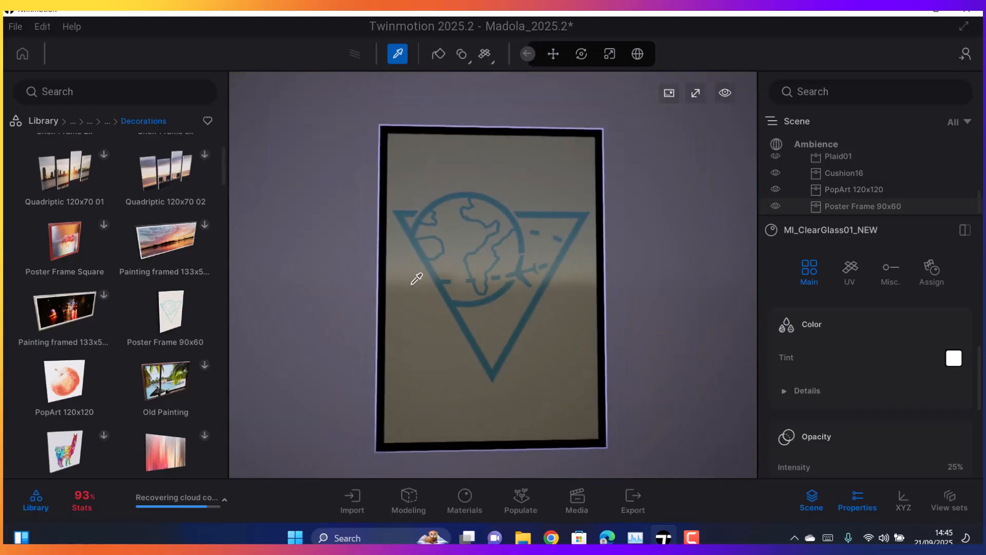
scroll(447, 262, "up", 5)
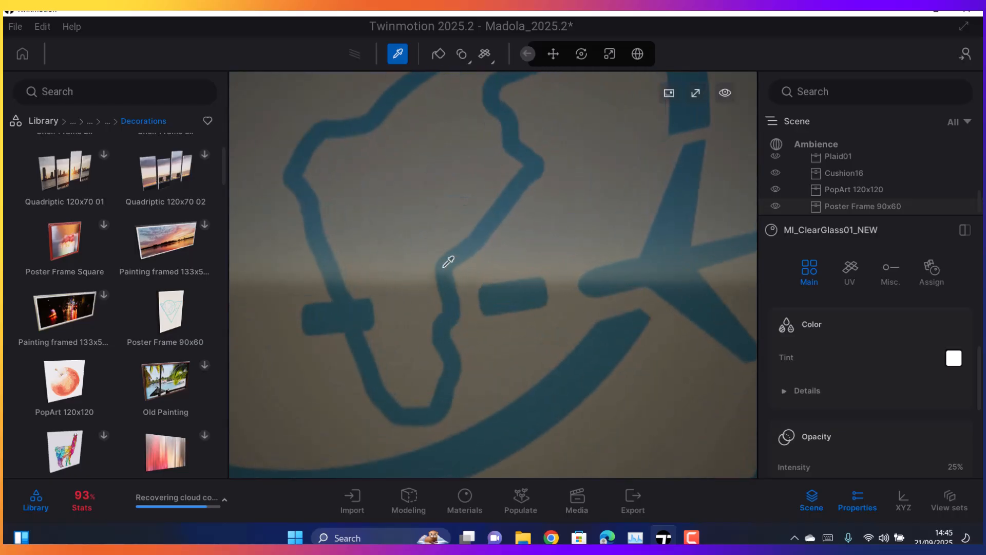
right_click_drag(446, 262, 484, 261)
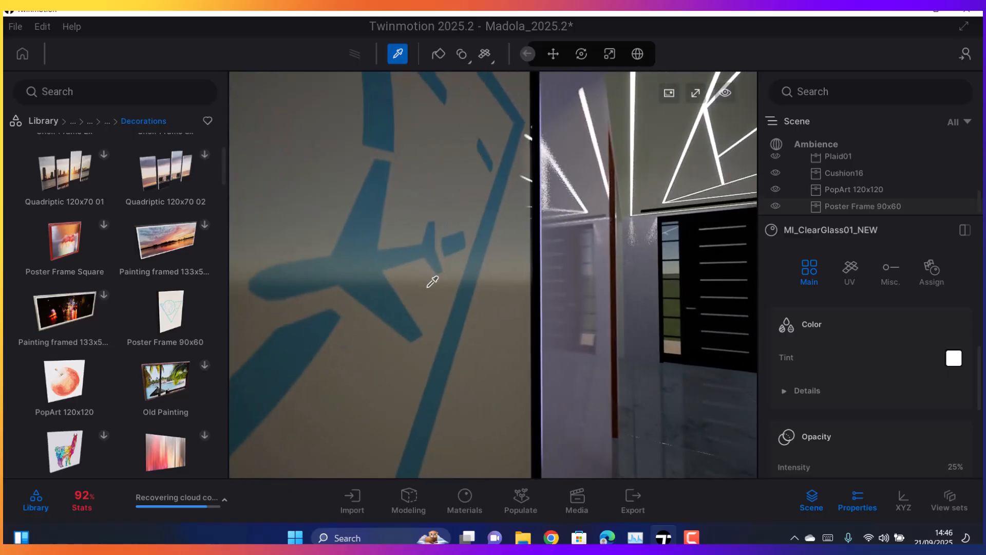
middle_click_drag(433, 282, 404, 290)
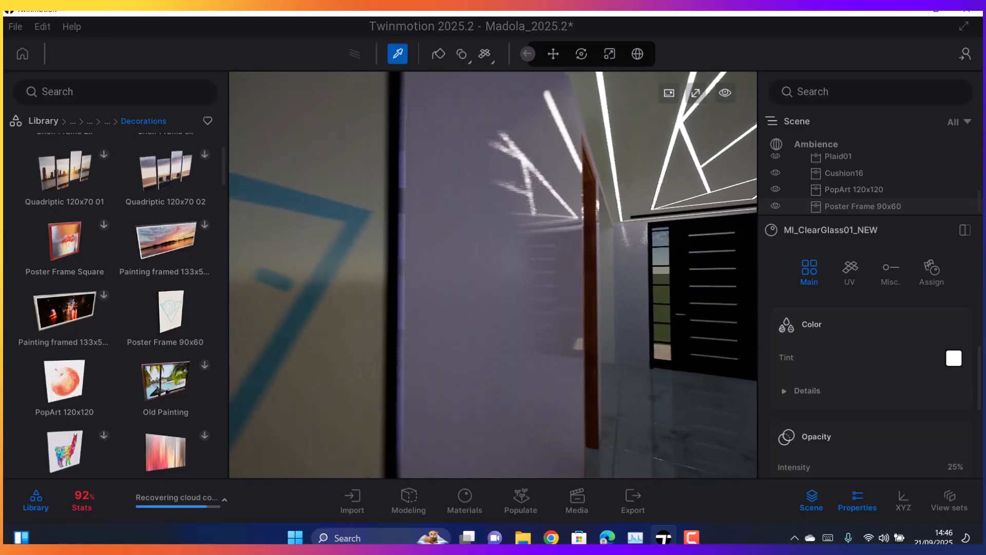
key("a")
key("a")
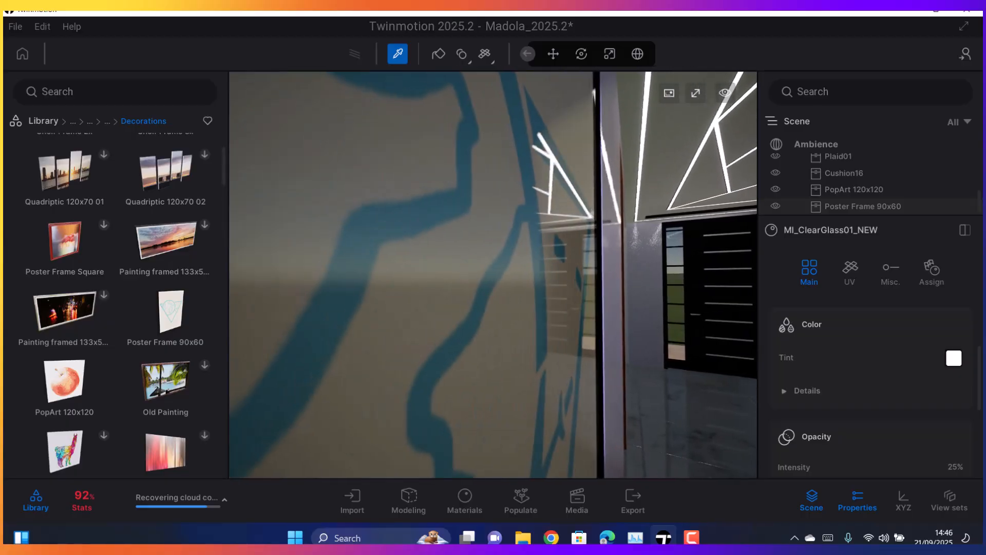
key("a")
key("a")
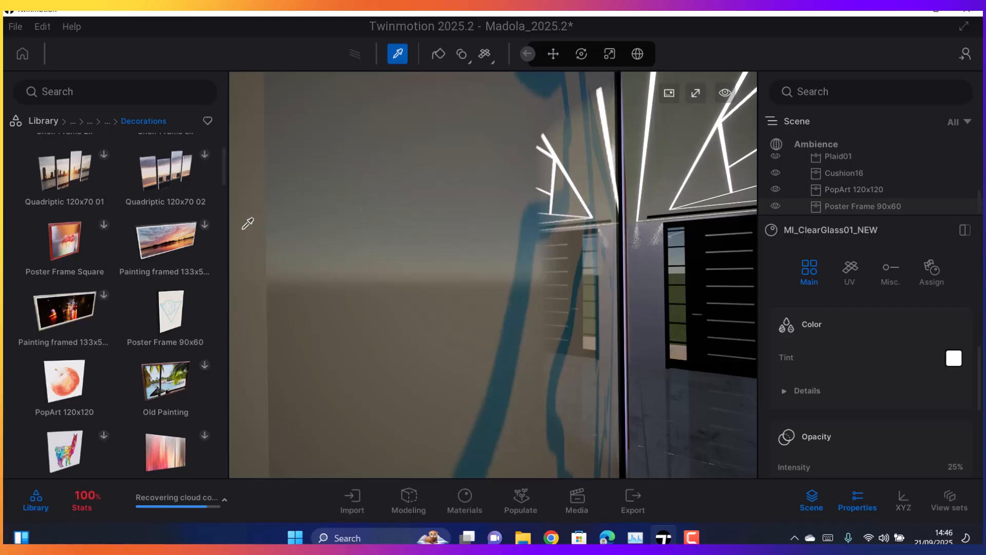
left_click(247, 224)
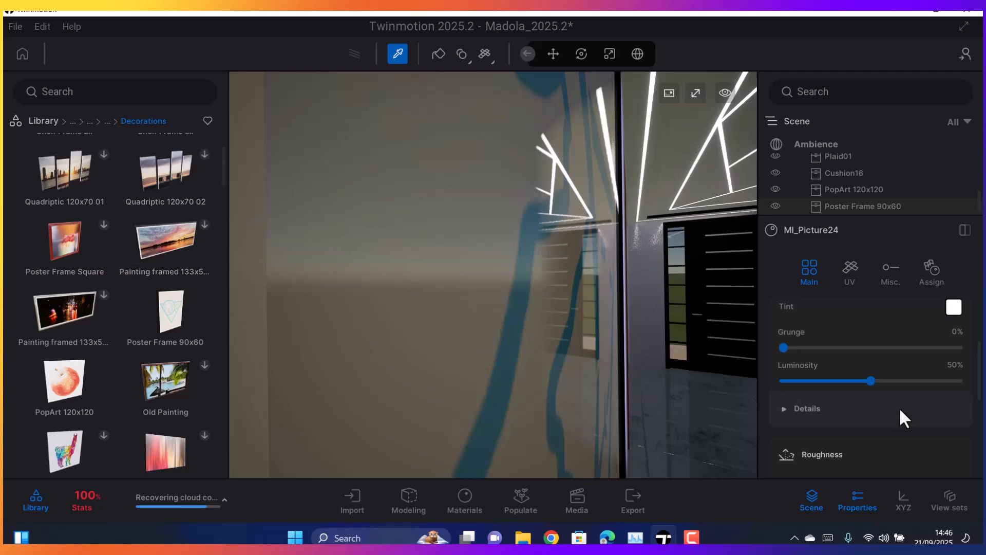
scroll(894, 407, "up", 3)
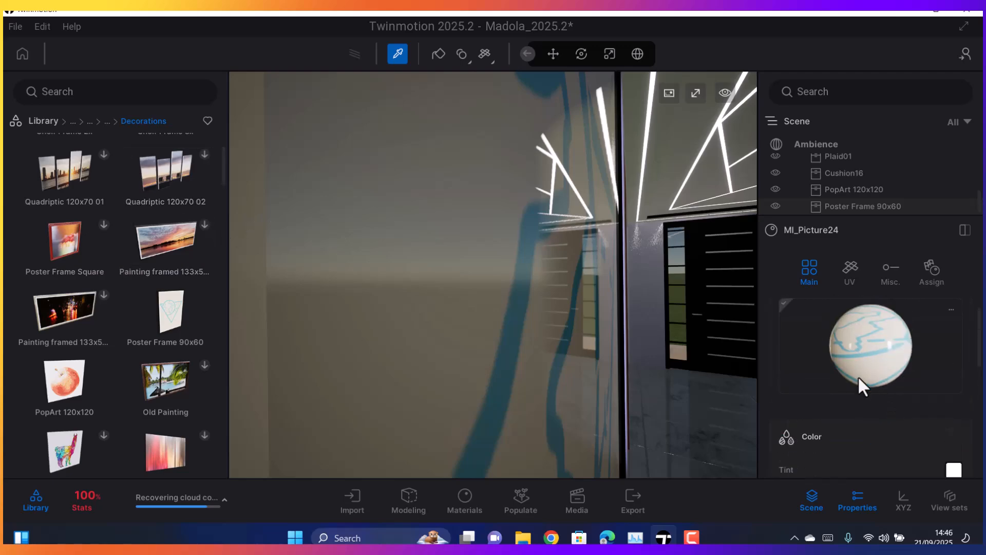
scroll(861, 351, "down", 1)
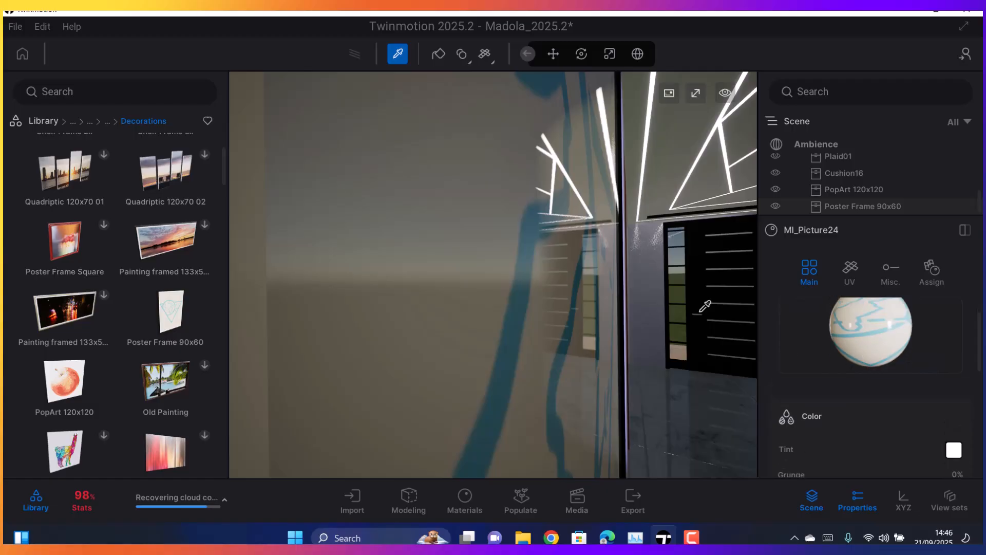
Sample the poster's glass cover and inspect the preview and type options of MI_ClearGlass01_NEW
left_click(501, 274)
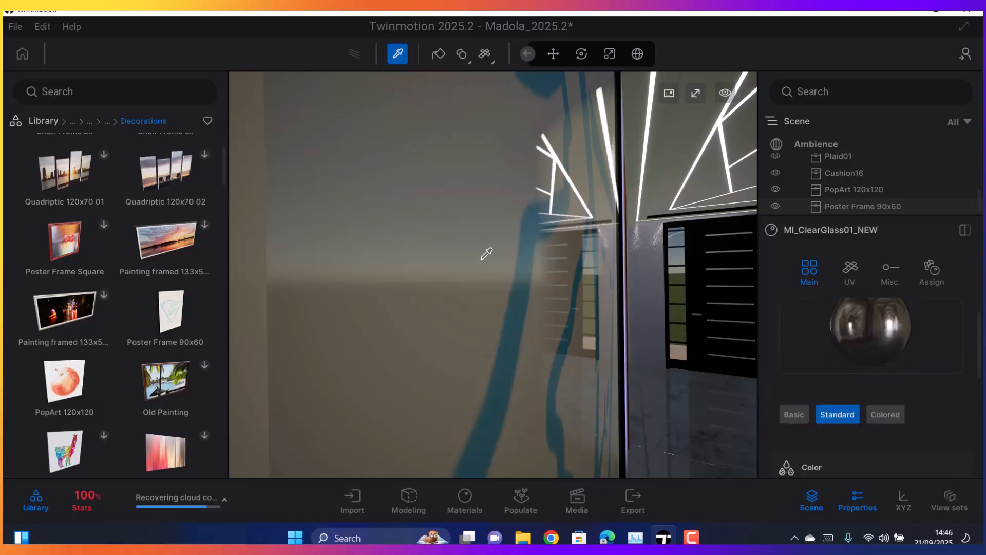
scroll(872, 373, "down", 3)
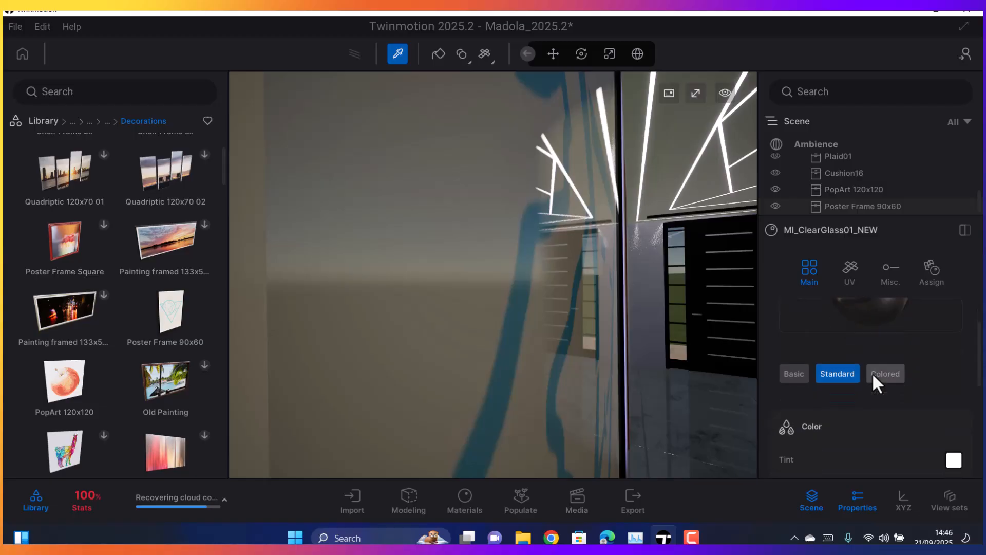
scroll(862, 390, "up", 3)
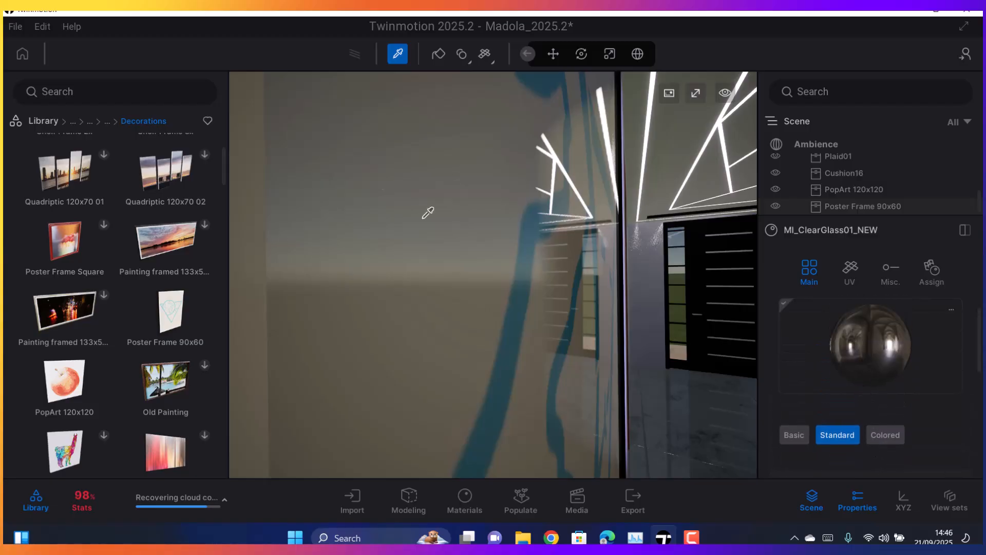
Replace the color texture of the poster's MI_Picture24 material with "Untitled image - 2025-09-17T103947.077.jpeg" from Downloads
left_click(258, 229)
scroll(862, 359, "down", 3)
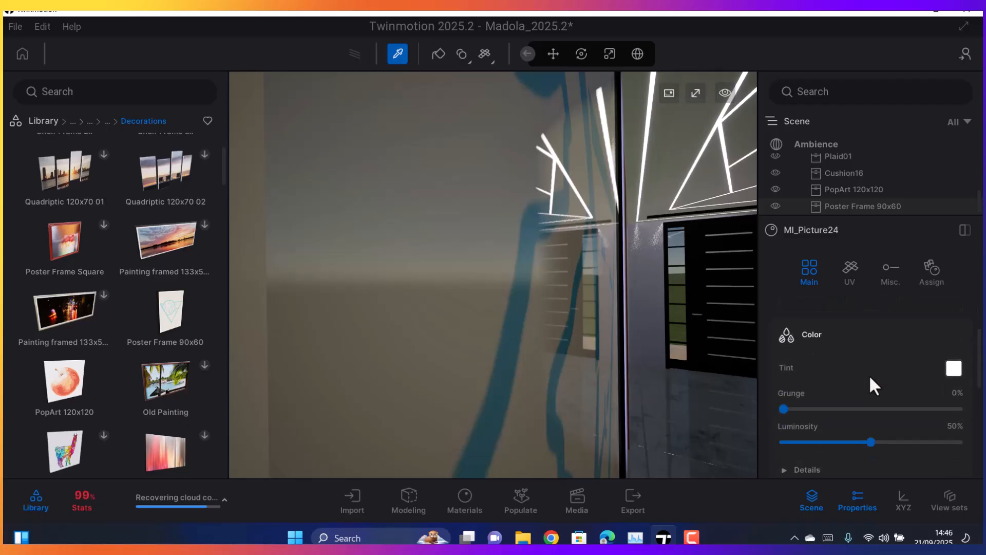
scroll(846, 364, "down", 3)
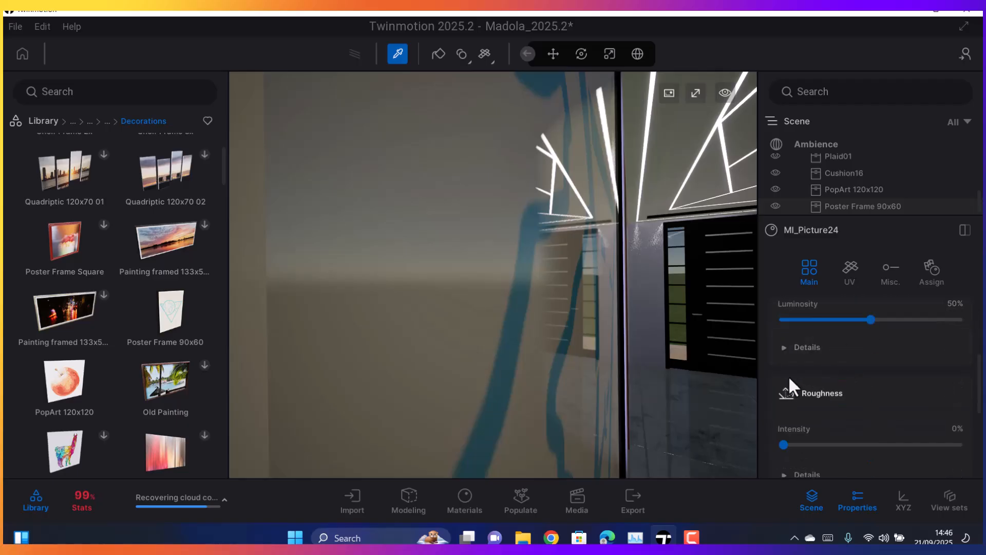
left_click(784, 352)
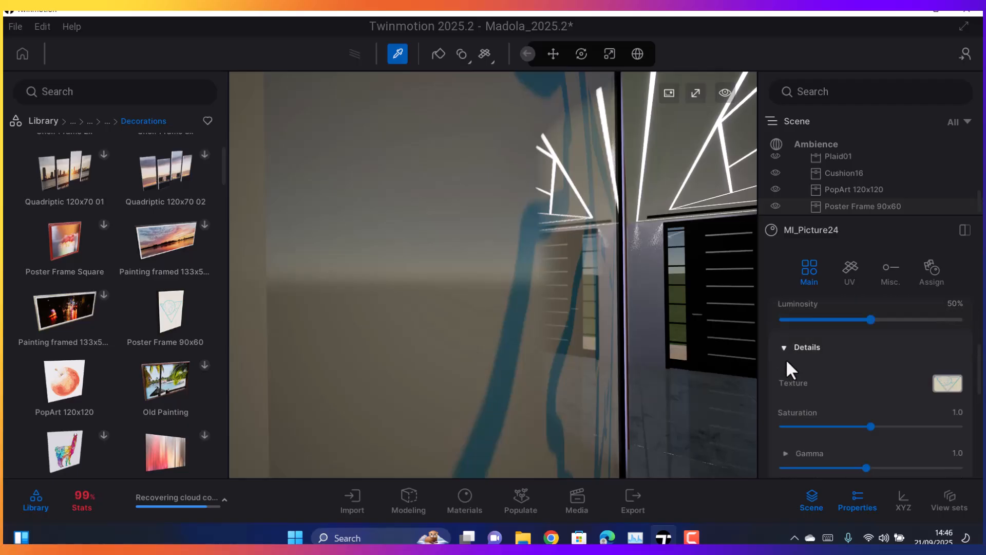
left_click(945, 391)
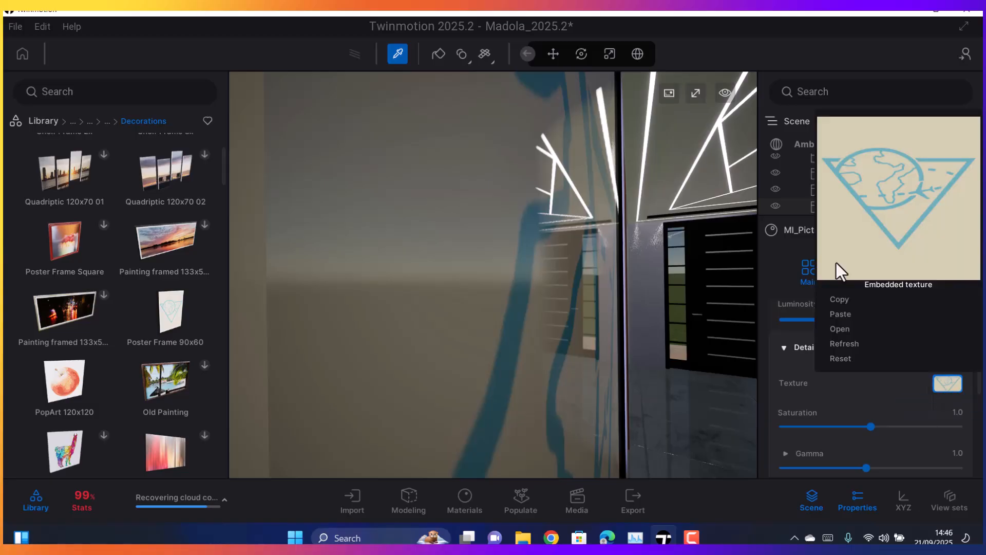
left_click(841, 327)
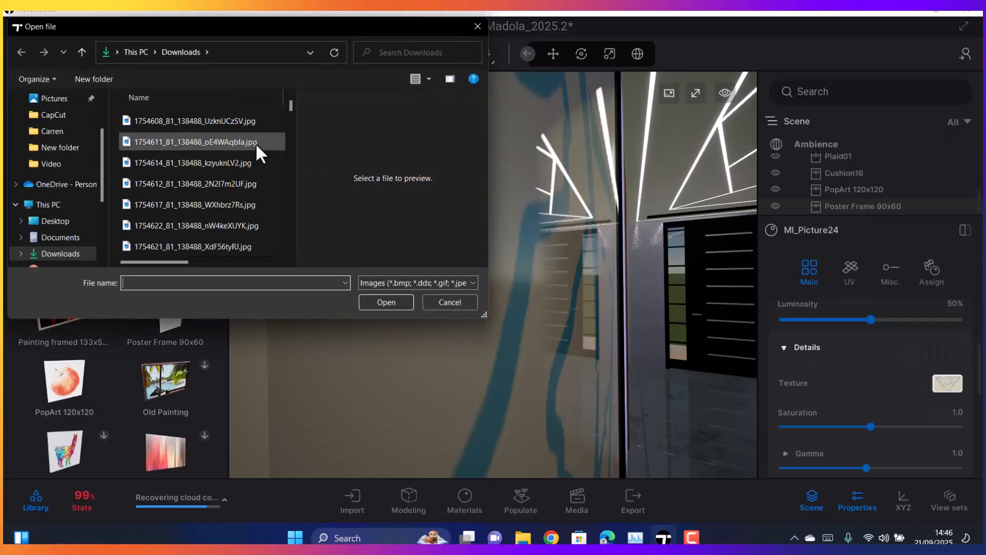
left_click(214, 161)
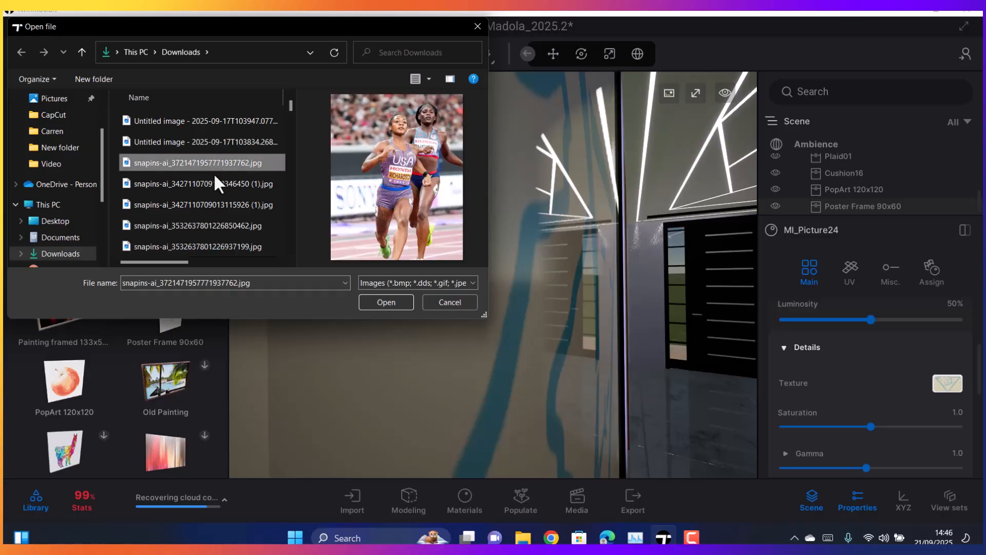
scroll(214, 173, "up", 1)
left_click(220, 183)
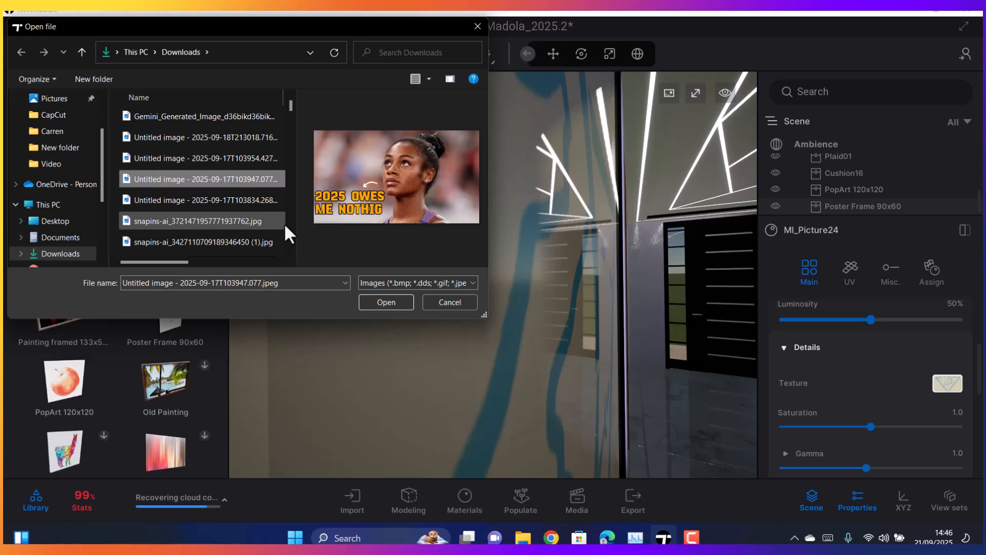
left_click(377, 302)
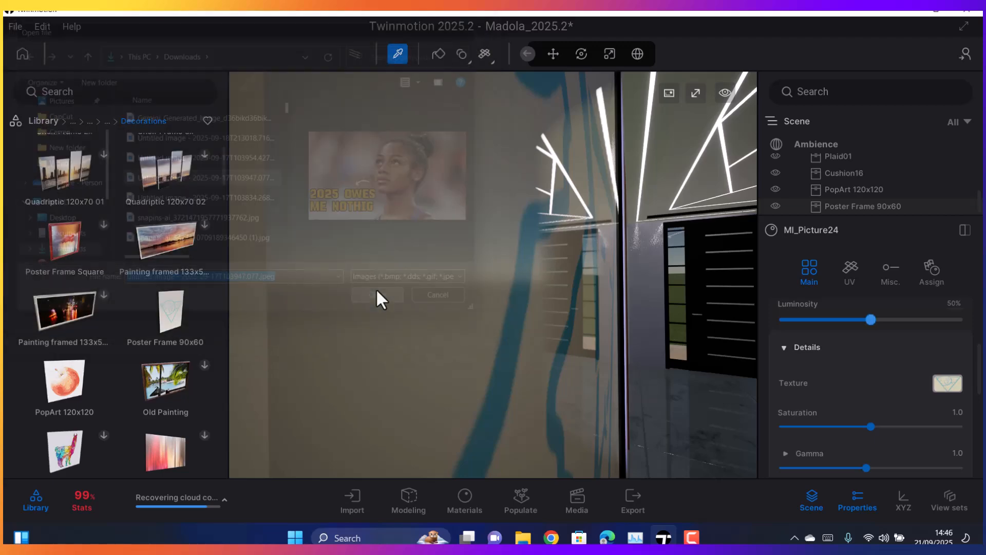
Stretch the Poster Frame 90x60 along its width with the Scale tool into a landscape format that suits the portrait image
right_click_drag(420, 282, 405, 239)
scroll(400, 252, "down", 5)
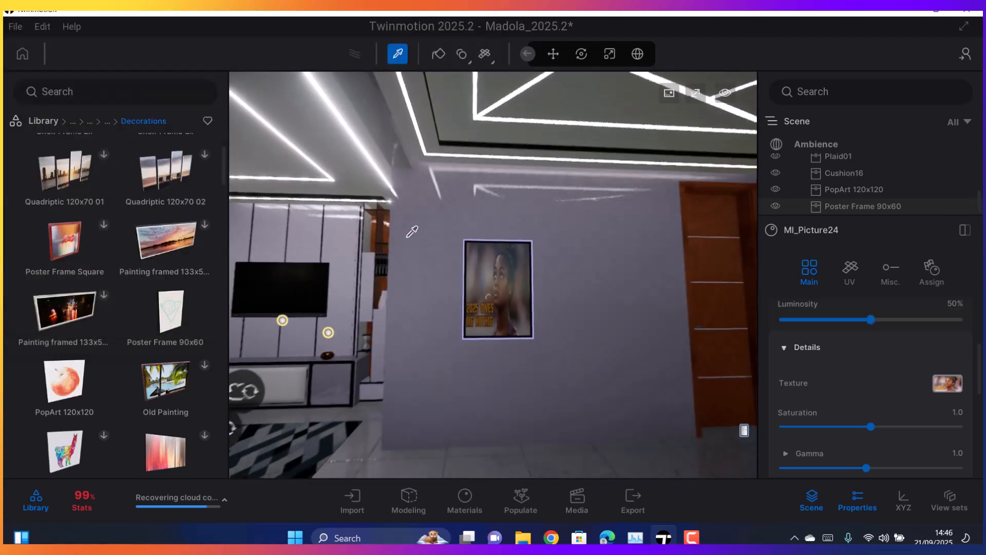
scroll(532, 331, "down", 1)
scroll(534, 331, "up", 4)
right_click_drag(535, 330, 500, 310)
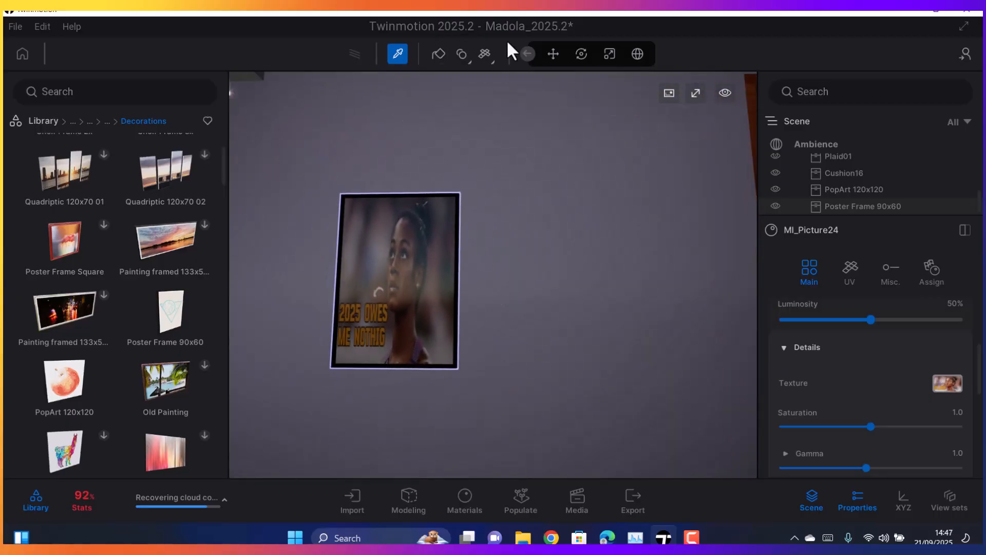
left_click(553, 56)
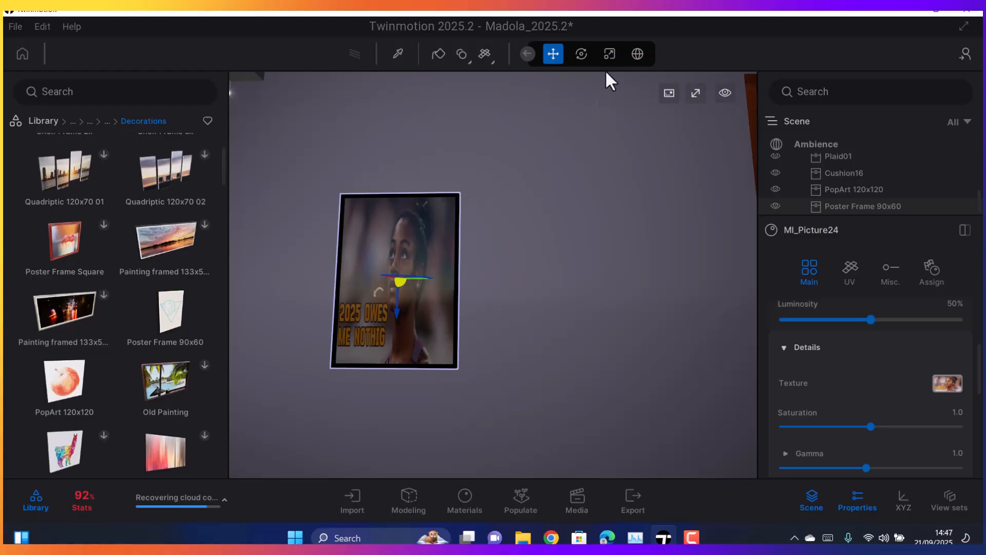
left_click(608, 56)
left_click(419, 198)
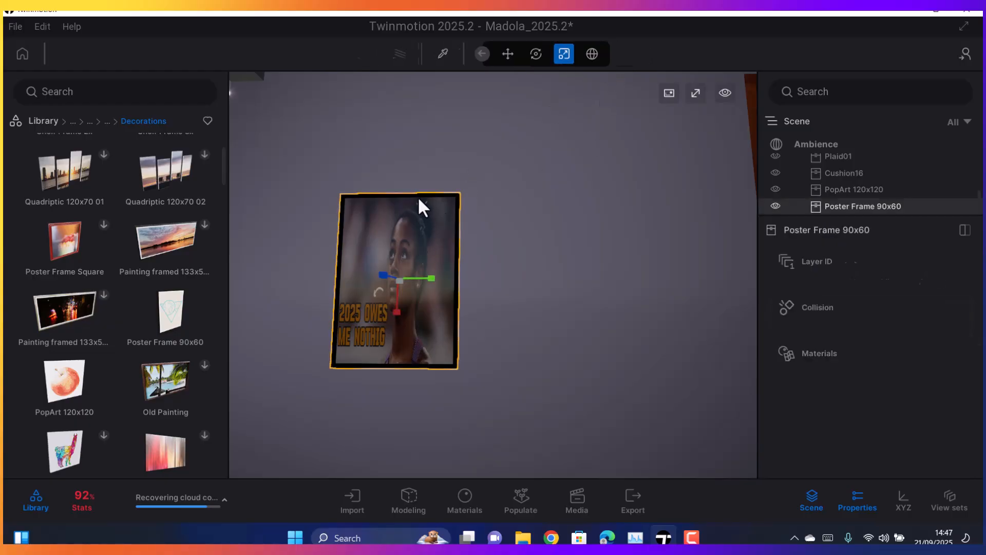
right_click_drag(424, 214, 355, 164)
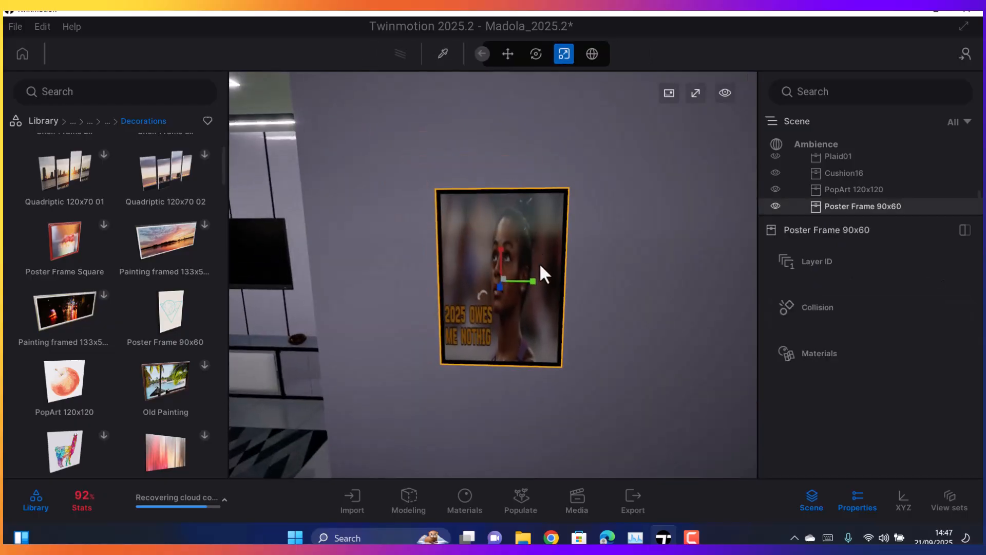
left_click_drag(532, 279, 622, 292)
Examine the large PopArt picture on the opposite wall up close and compare it with the widened poster
right_click_drag(534, 314, 523, 211)
scroll(528, 202, "down", 6)
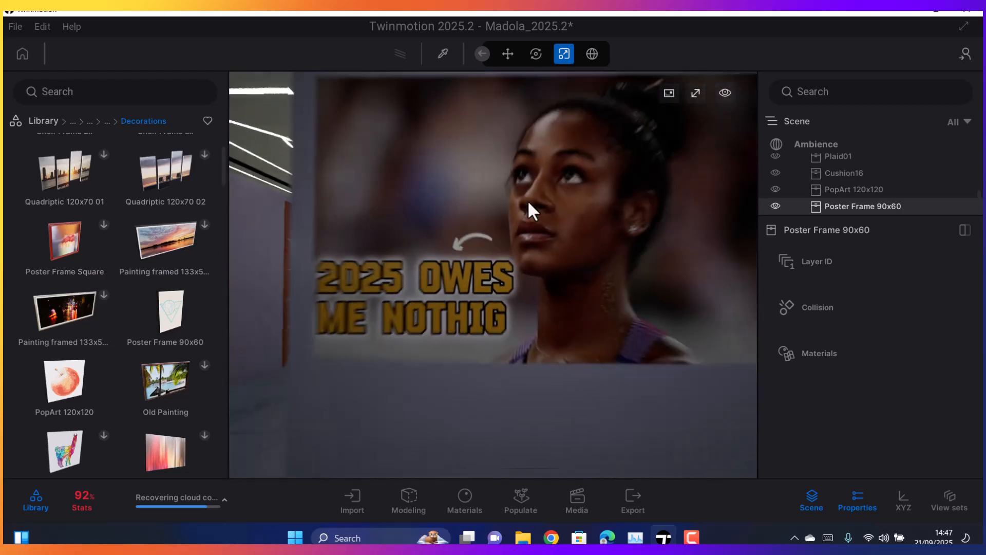
scroll(575, 258, "up", 3)
scroll(576, 262, "up", 2)
middle_click_drag(718, 204, 549, 98)
middle_click_drag(375, 144, 411, 294)
scroll(410, 295, "up", 3)
scroll(410, 278, "down", 3)
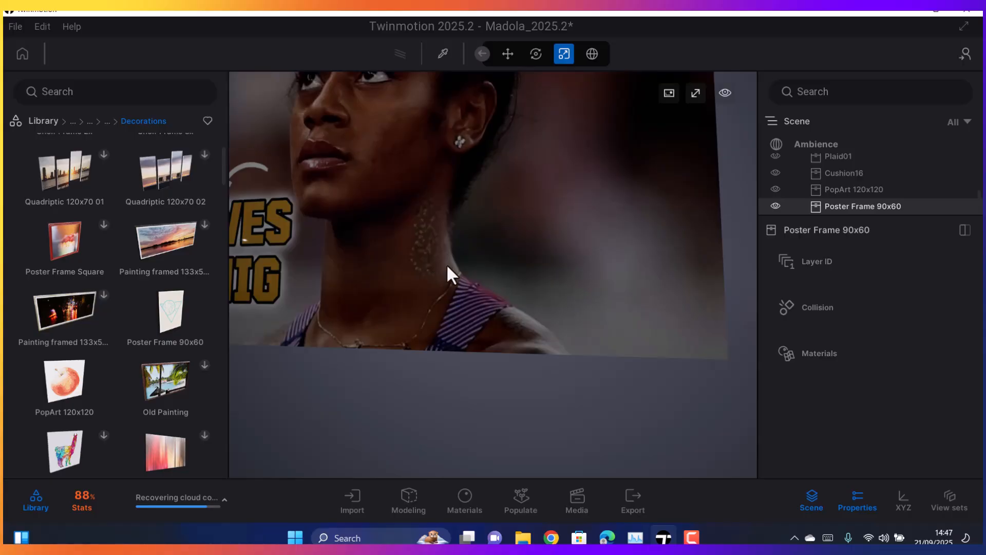
scroll(445, 265, "down", 5)
middle_click_drag(403, 258, 559, 226)
middle_click_drag(462, 218, 492, 258)
scroll(491, 258, "up", 5)
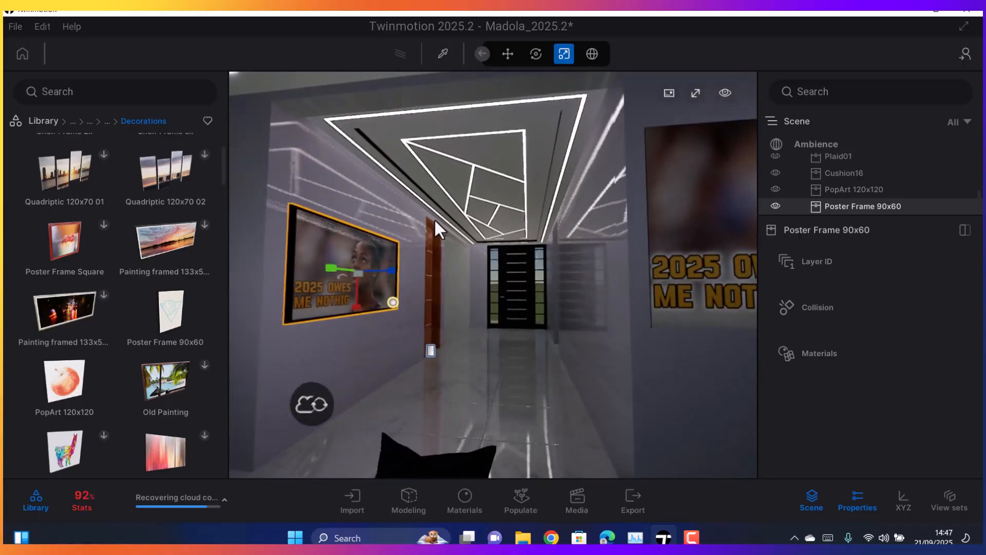
Inspect the widened Poster Frame 90x60 from the front, up close and at an angle
middle_click_drag(454, 226, 477, 219)
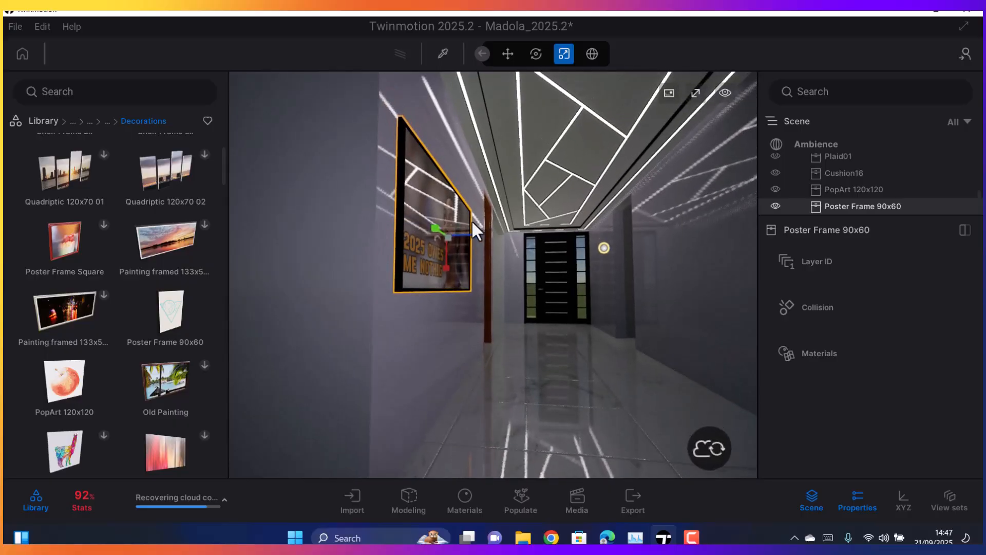
right_click_drag(471, 220, 569, 265)
middle_click_drag(569, 265, 437, 314)
right_click_drag(486, 226, 530, 220)
scroll(548, 259, "up", 3)
right_click_drag(549, 259, 467, 264)
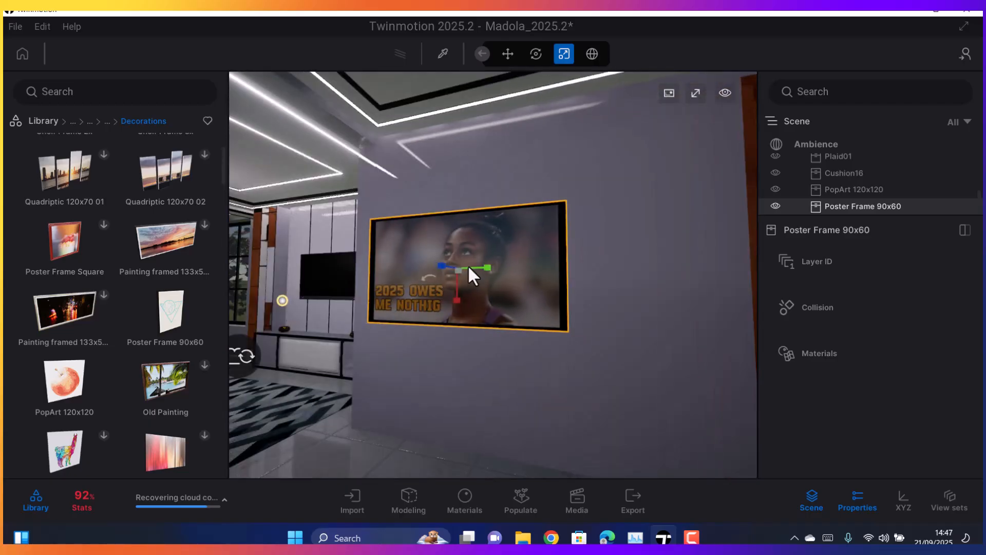
scroll(470, 293, "up", 6)
scroll(470, 293, "down", 6)
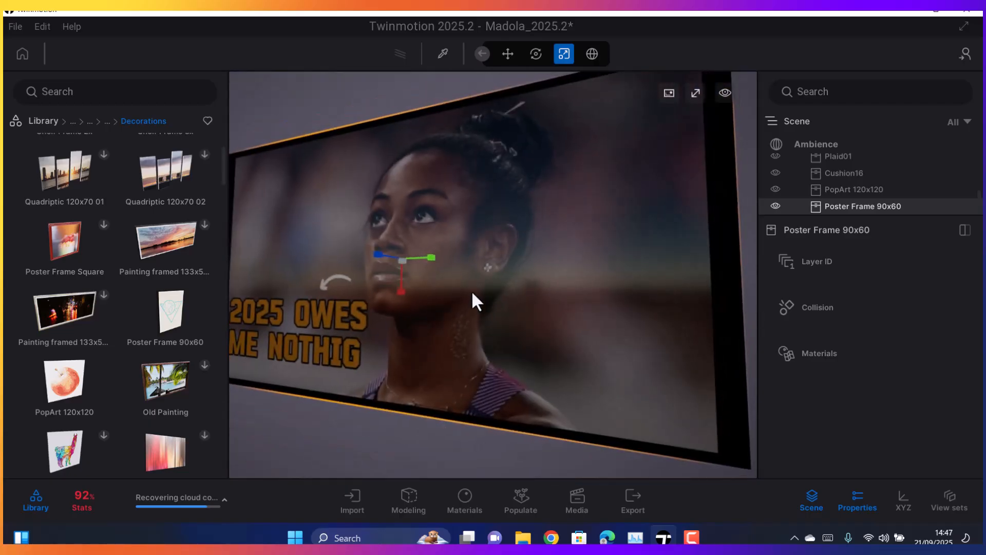
right_click_drag(472, 288, 549, 329)
middle_click_drag(550, 329, 393, 317)
right_click_drag(393, 317, 488, 314)
Look over the living room's seating area and the TV wall with its console
scroll(445, 324, "down", 2)
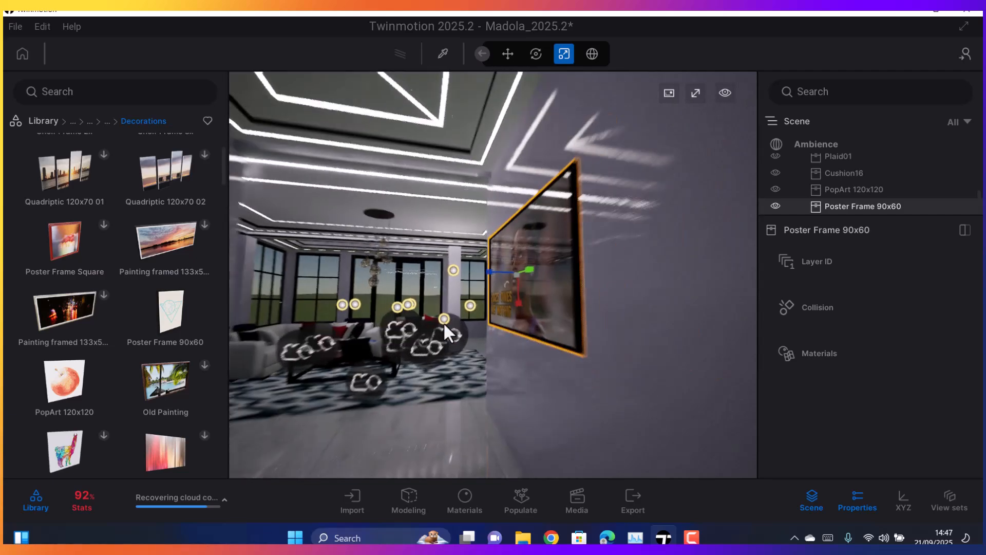
scroll(441, 321, "down", 4)
scroll(439, 319, "up", 8)
right_click_drag(441, 319, 446, 363)
middle_click_drag(447, 363, 485, 354)
right_click_drag(485, 352, 470, 304)
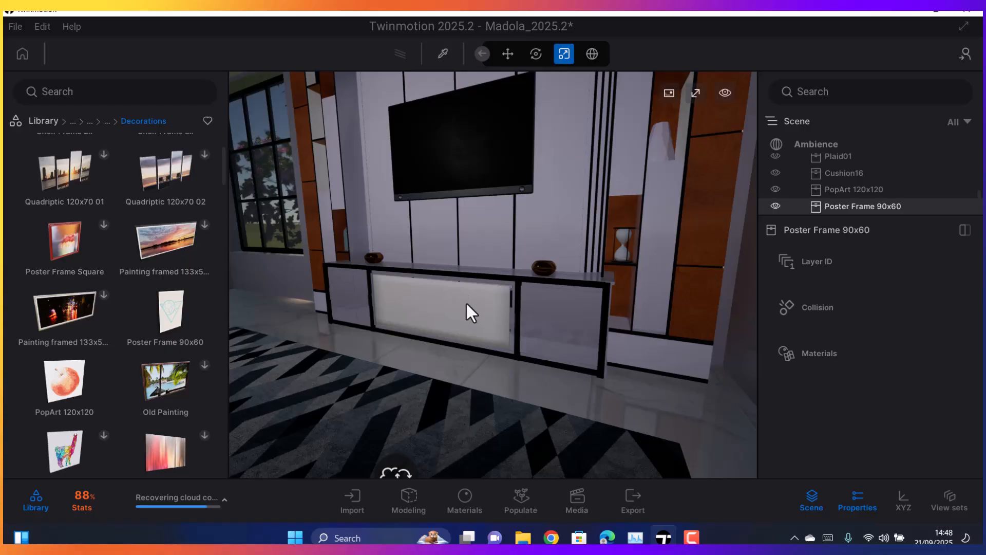
scroll(408, 317, "down", 8)
scroll(394, 264, "up", 8)
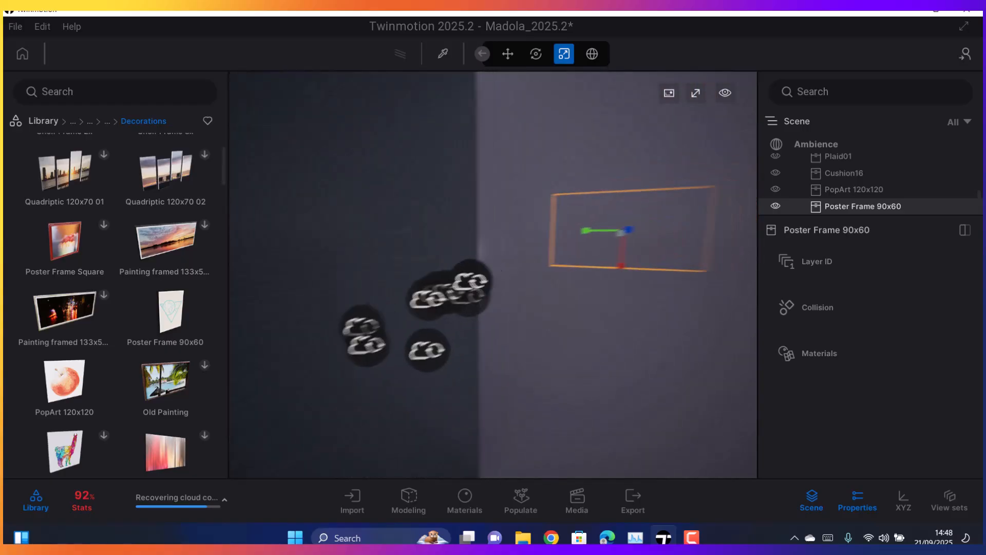
Review how the poster and the PopArt picture sit on their walls from the living room side
scroll(419, 272, "up", 5)
middle_click_drag(460, 299, 488, 278)
scroll(488, 278, "down", 3)
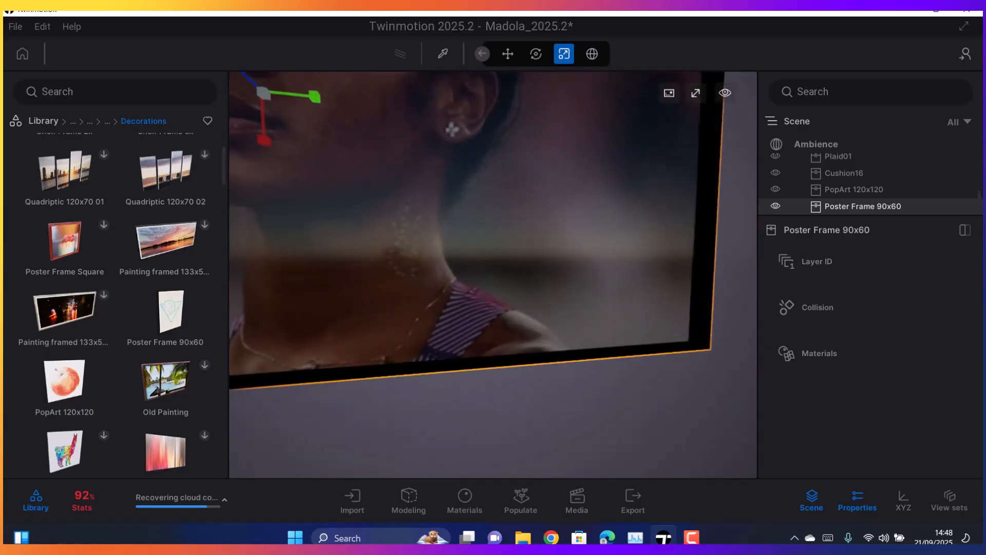
scroll(487, 275, "down", 5)
right_click_drag(488, 275, 489, 266)
scroll(368, 291, "down", 3)
scroll(368, 291, "down", 3)
middle_click_drag(368, 291, 421, 291)
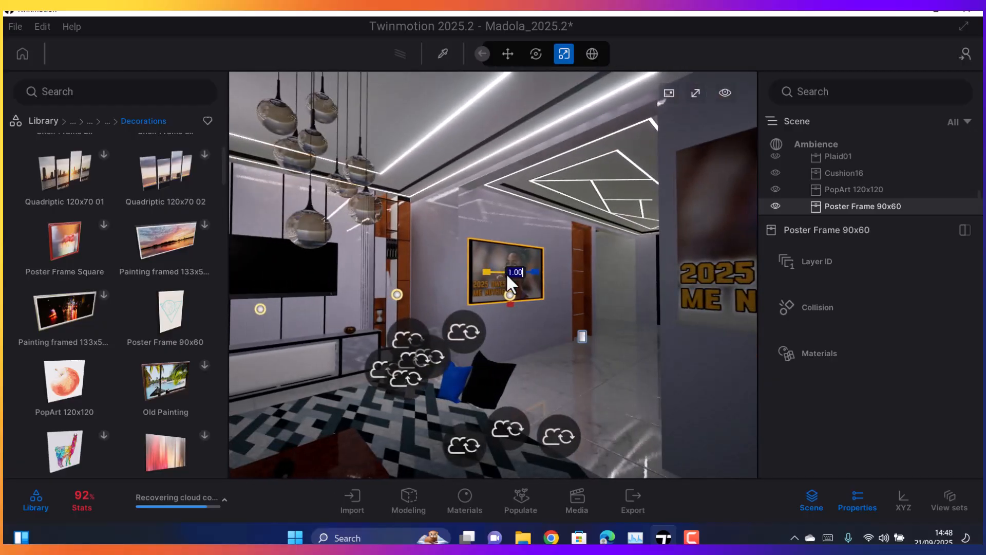
scroll(507, 273, "down", 5)
scroll(513, 270, "down", 3)
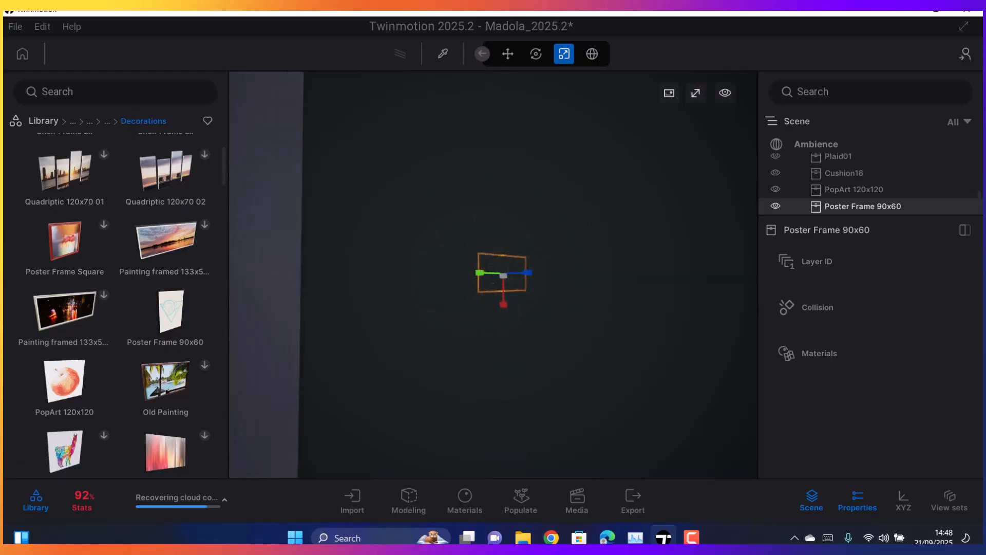
scroll(476, 320, "up", 6)
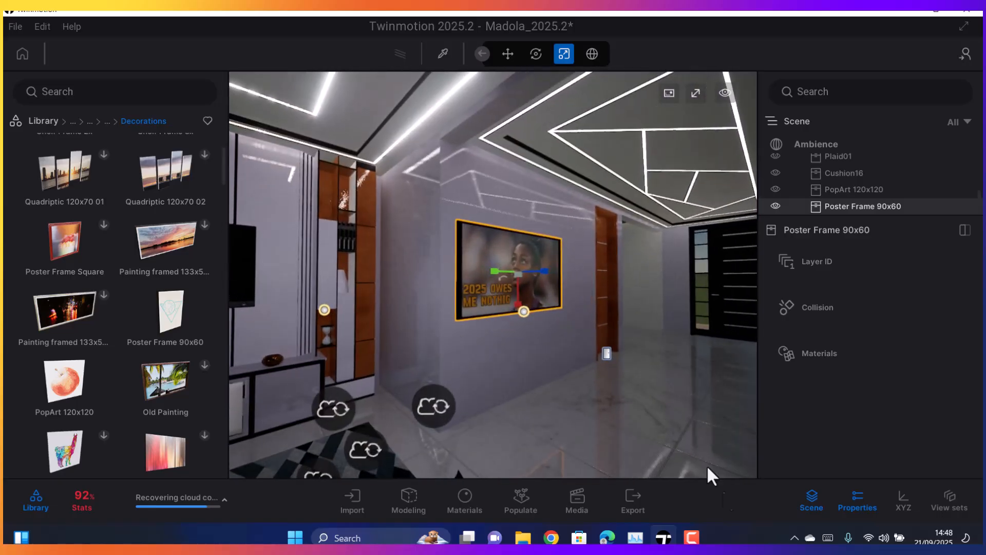